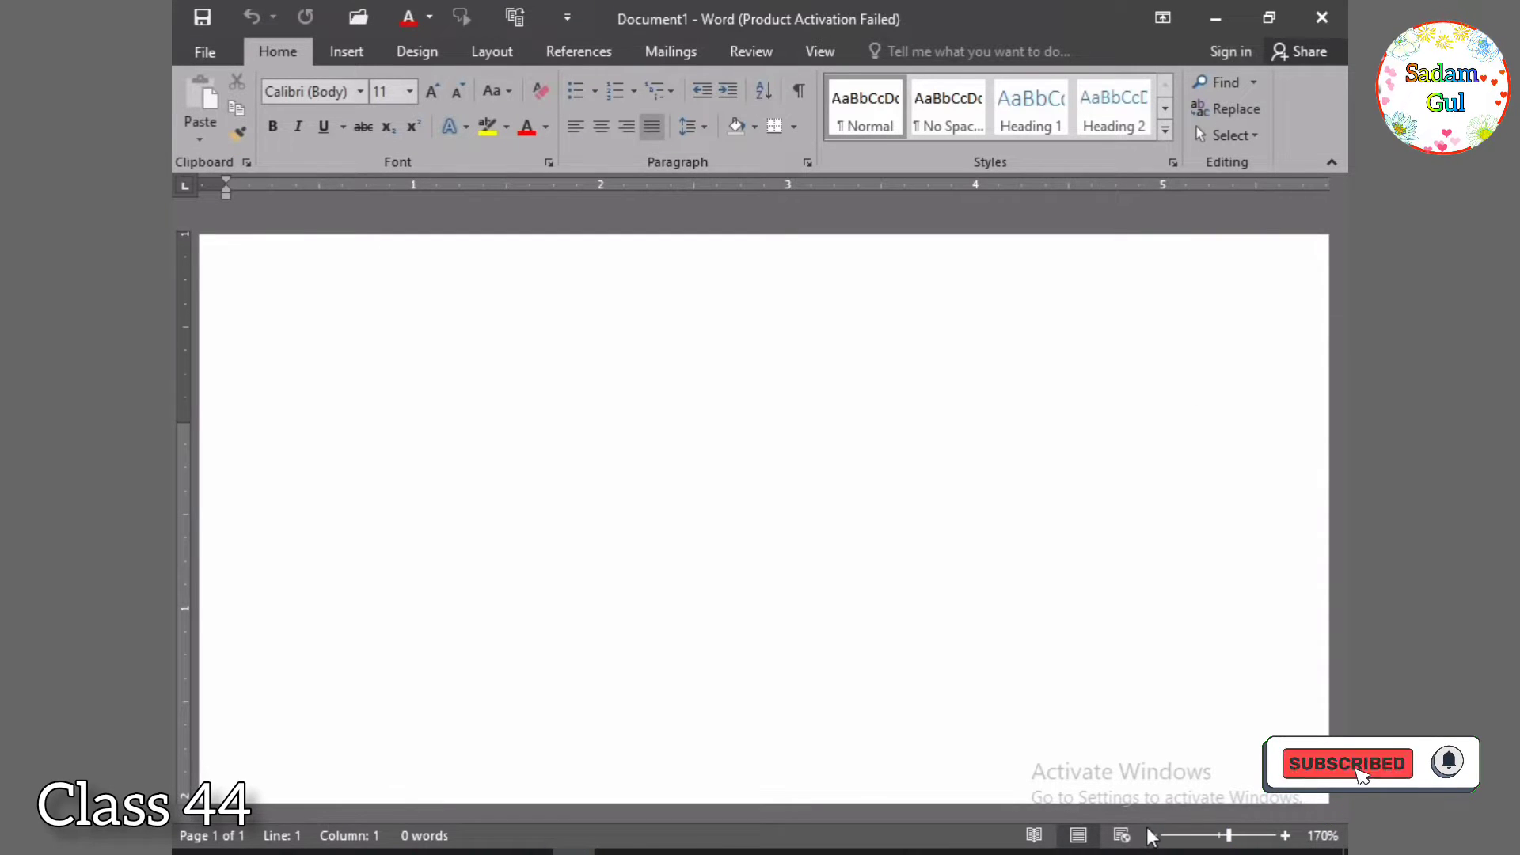
# - Zoom out to fit the page and generate five paragraphs of sample text with =rand()
pyautogui.click(1207, 836)
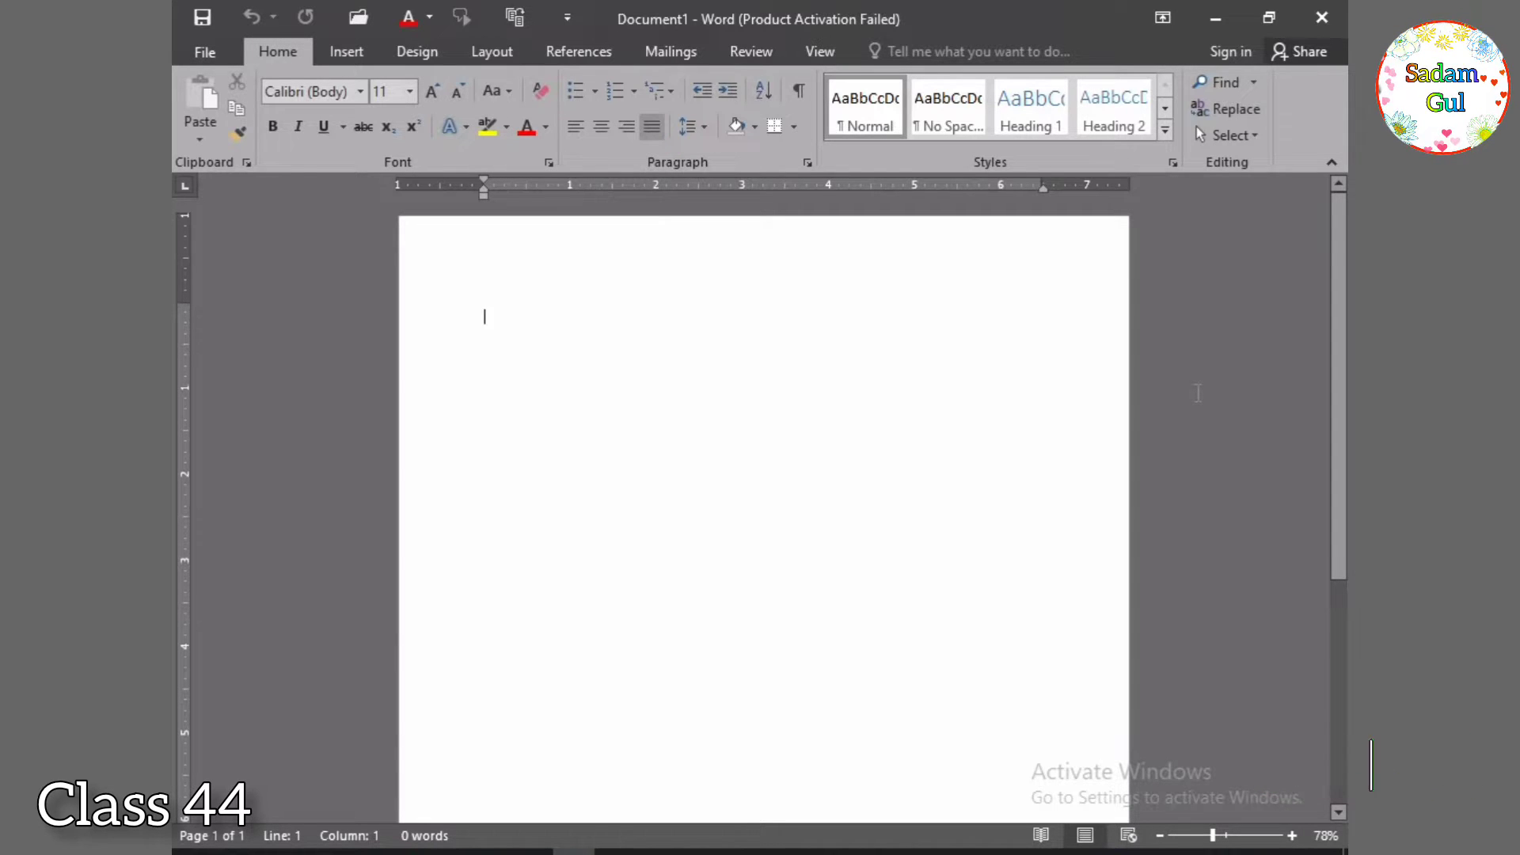
pyautogui.write('=ra')
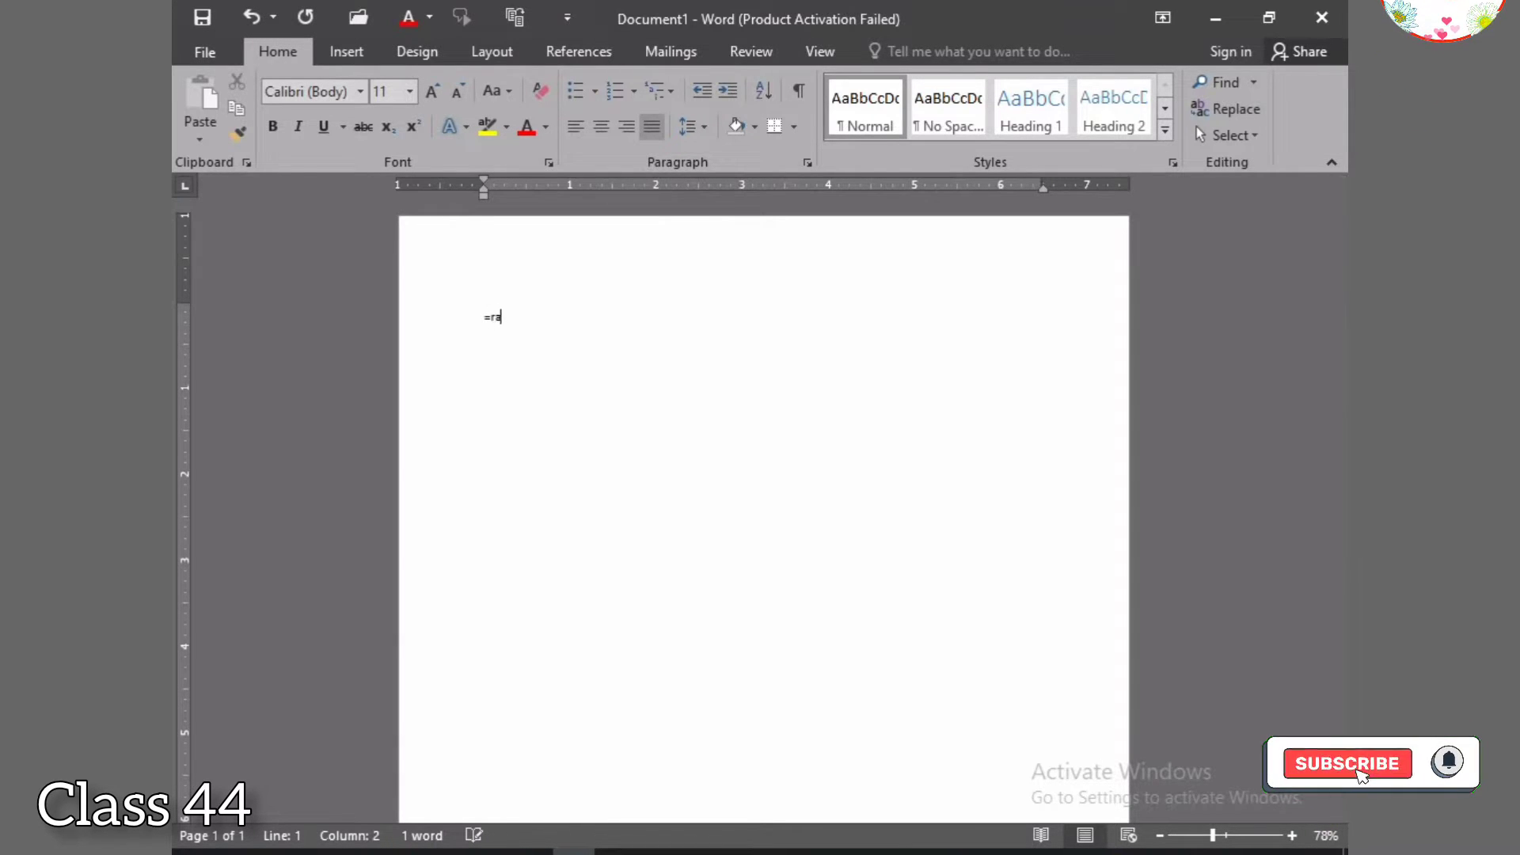
pyautogui.write('nd()')
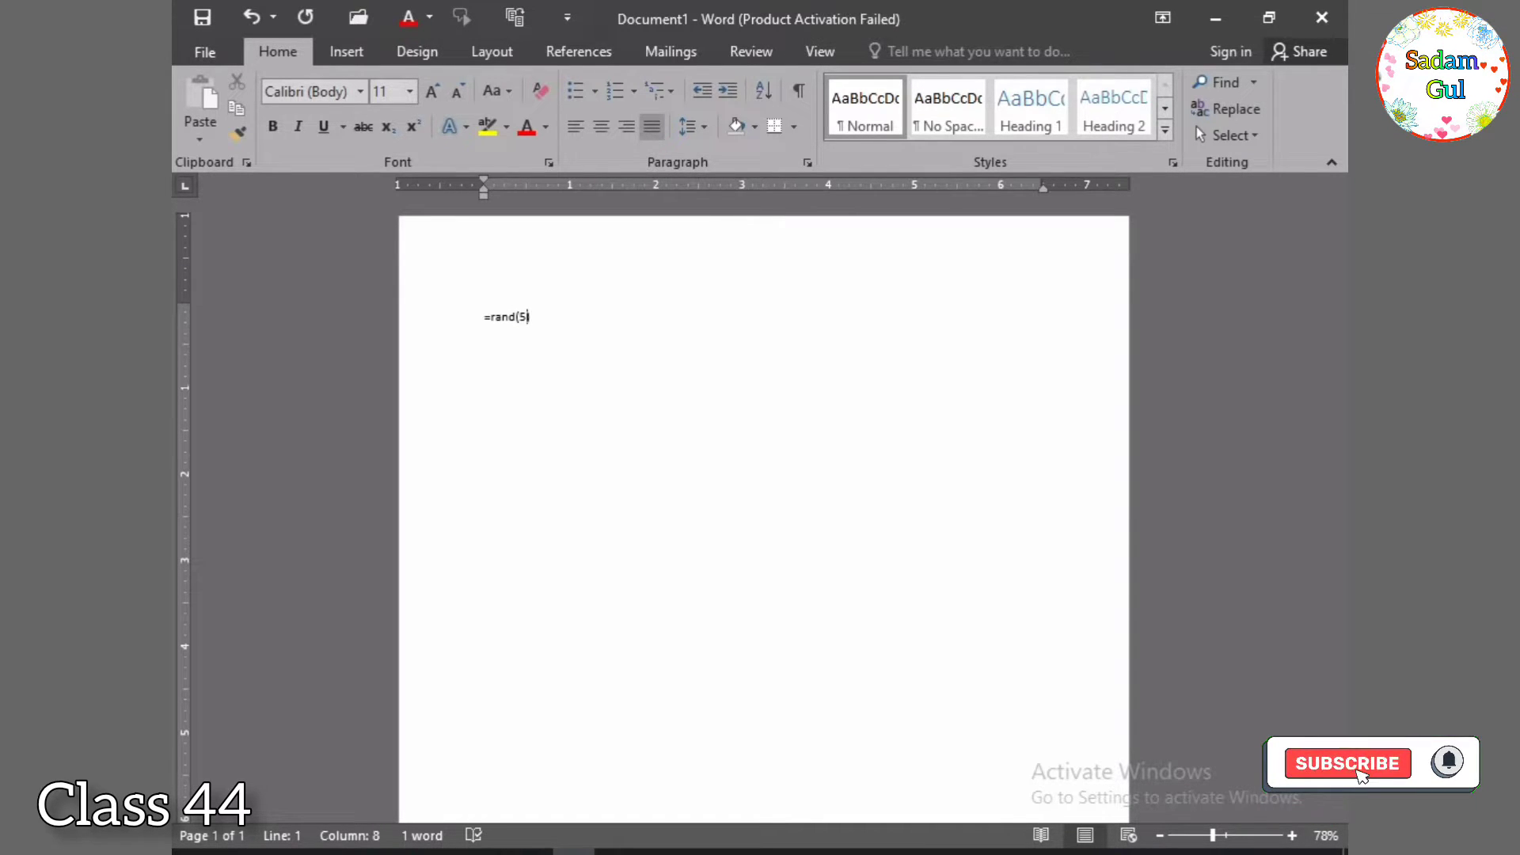
pyautogui.press('Return')
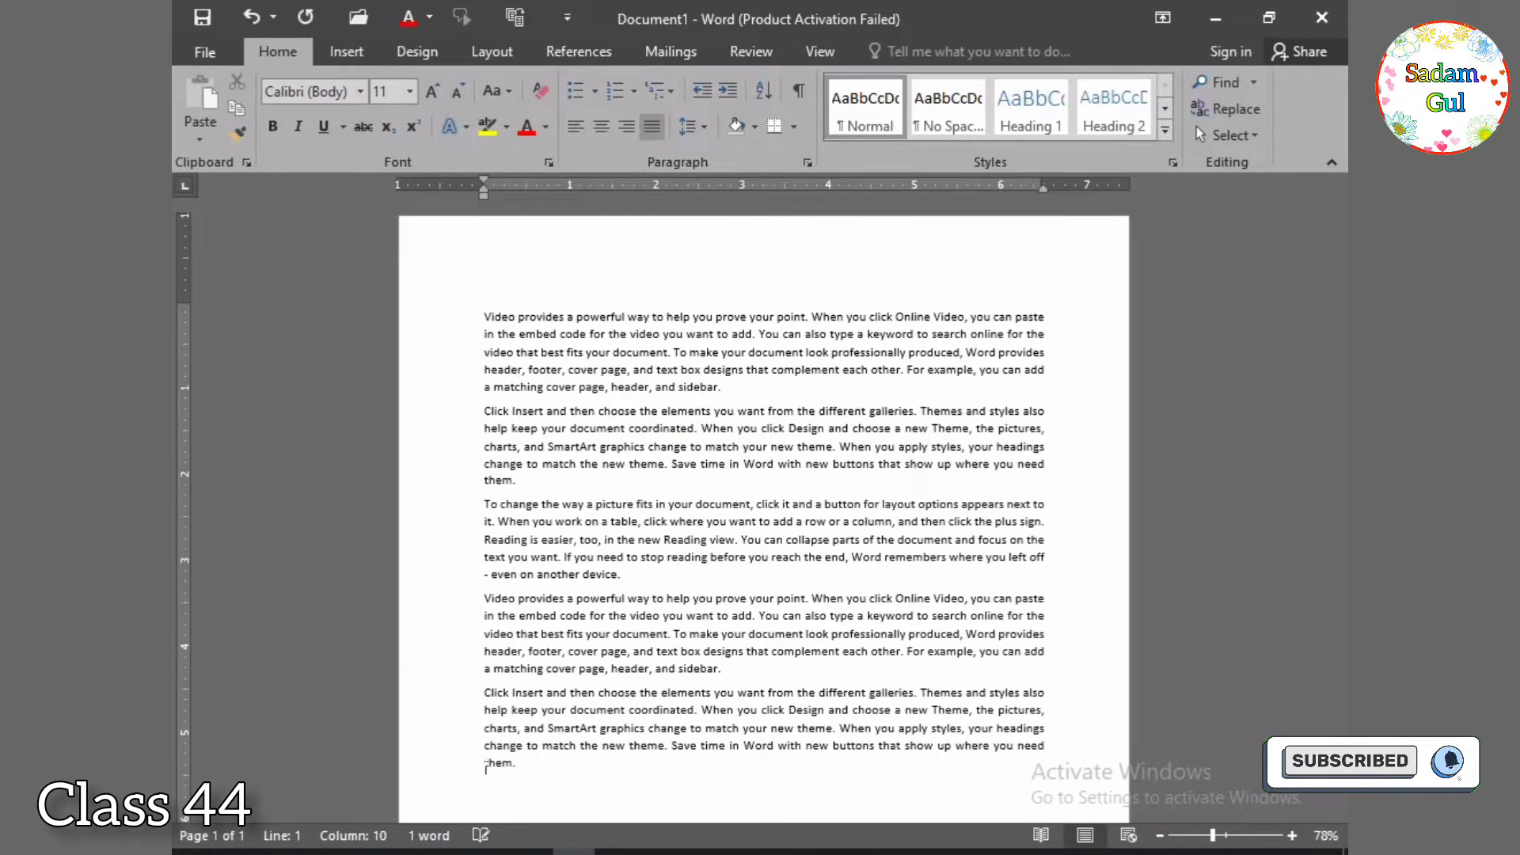
pyautogui.scroll(-6, 1275, 416)
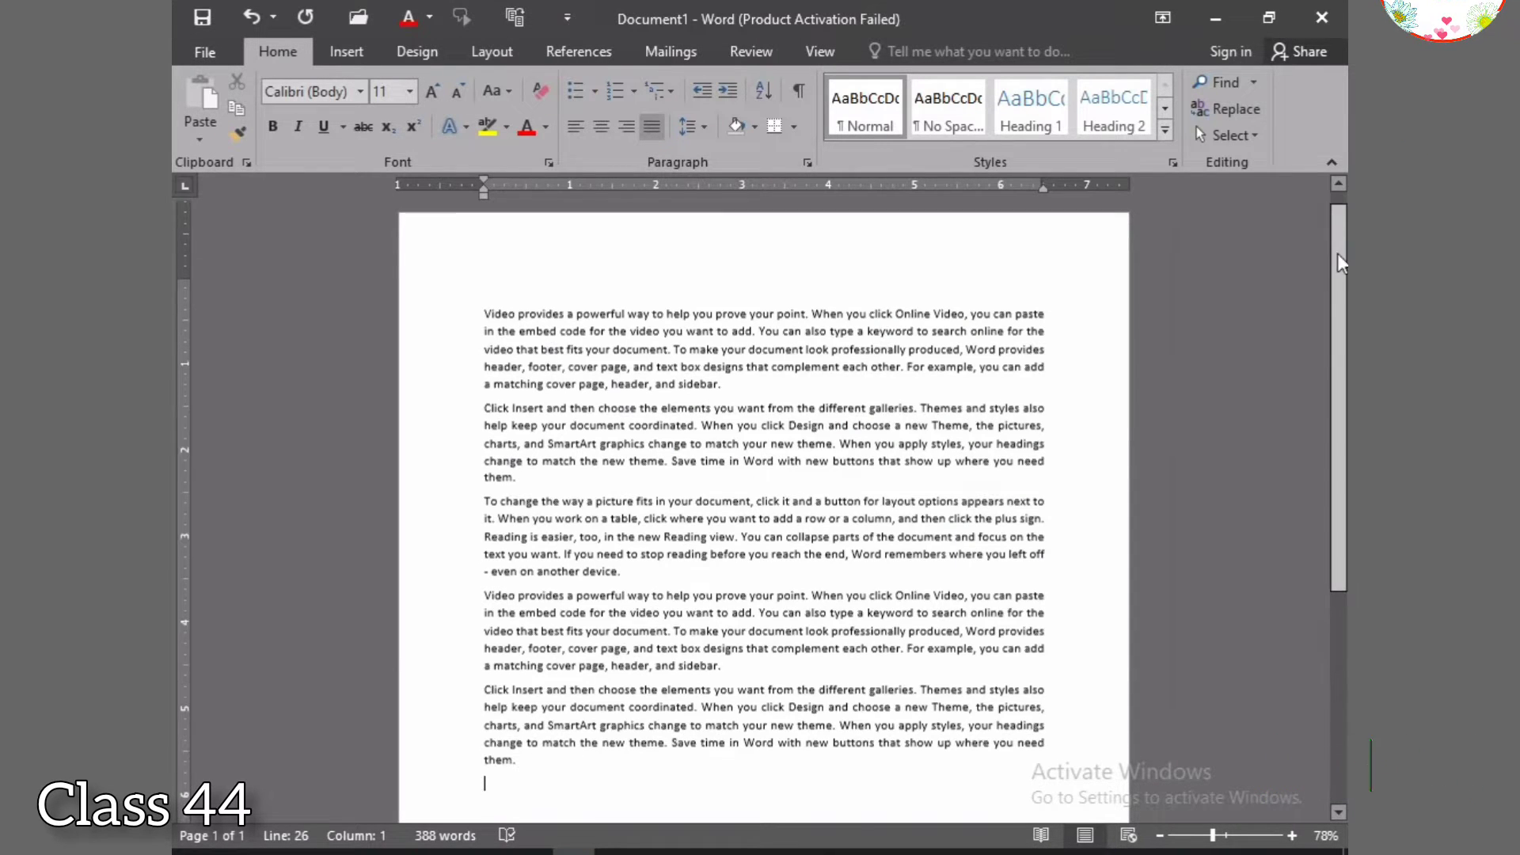
# - Insert a 2x1 table below the sample text and stretch its row taller
pyautogui.click(345, 51)
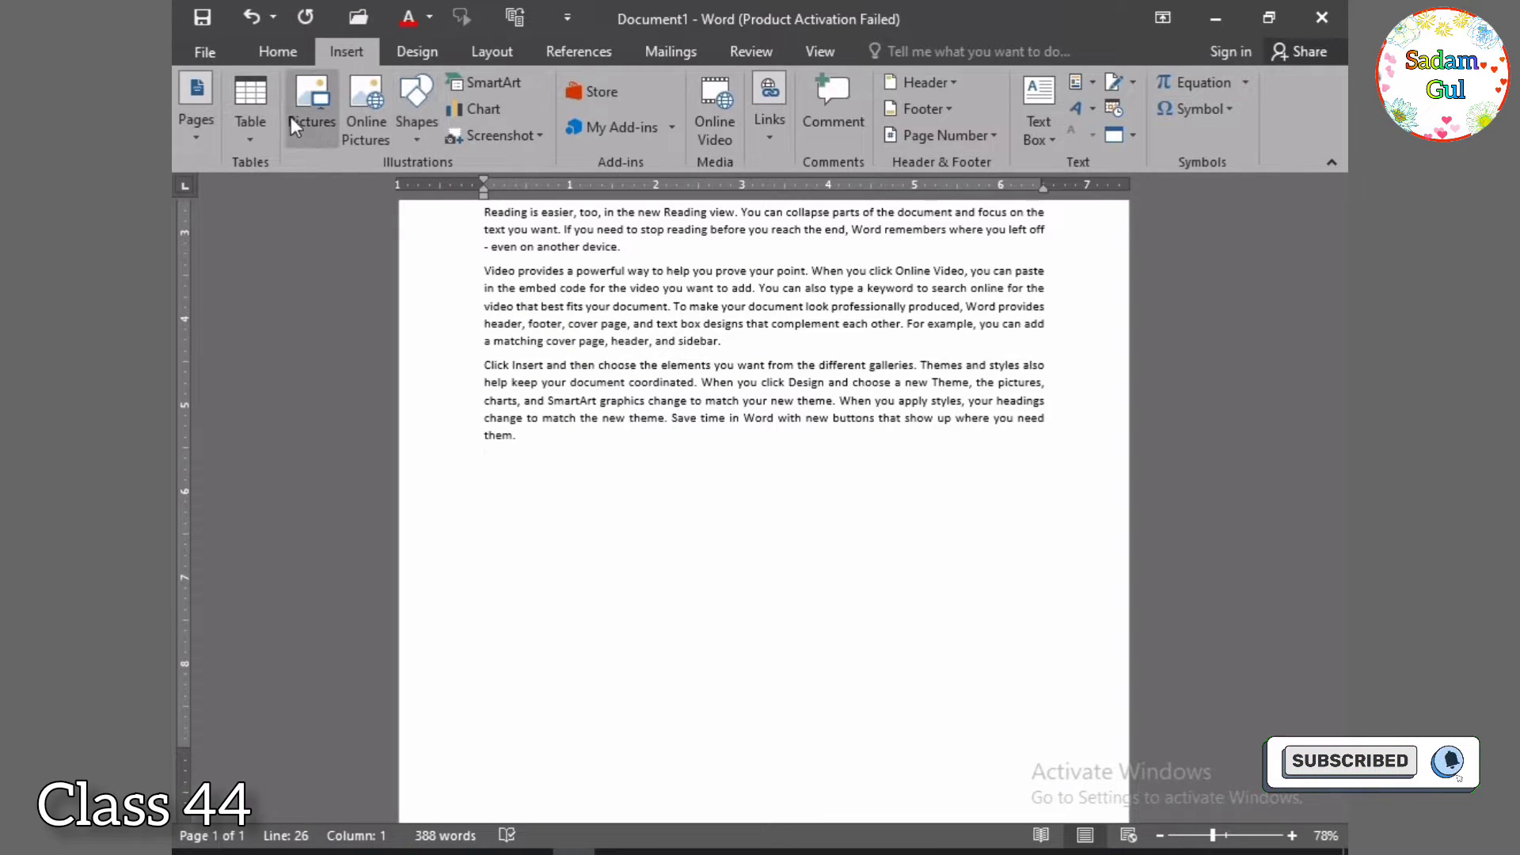
pyautogui.click(250, 123)
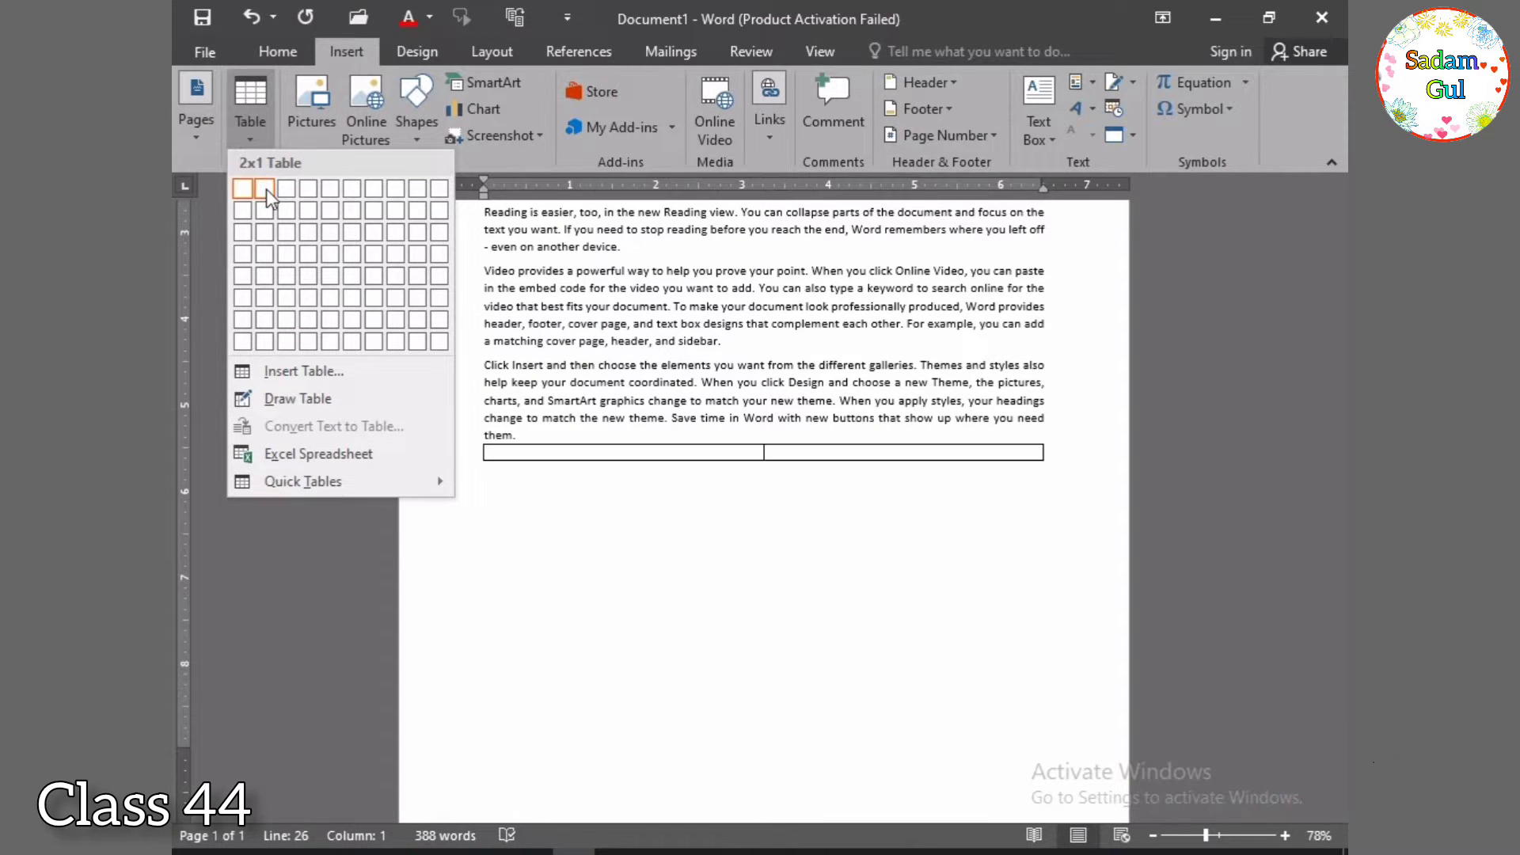
pyautogui.click(266, 191)
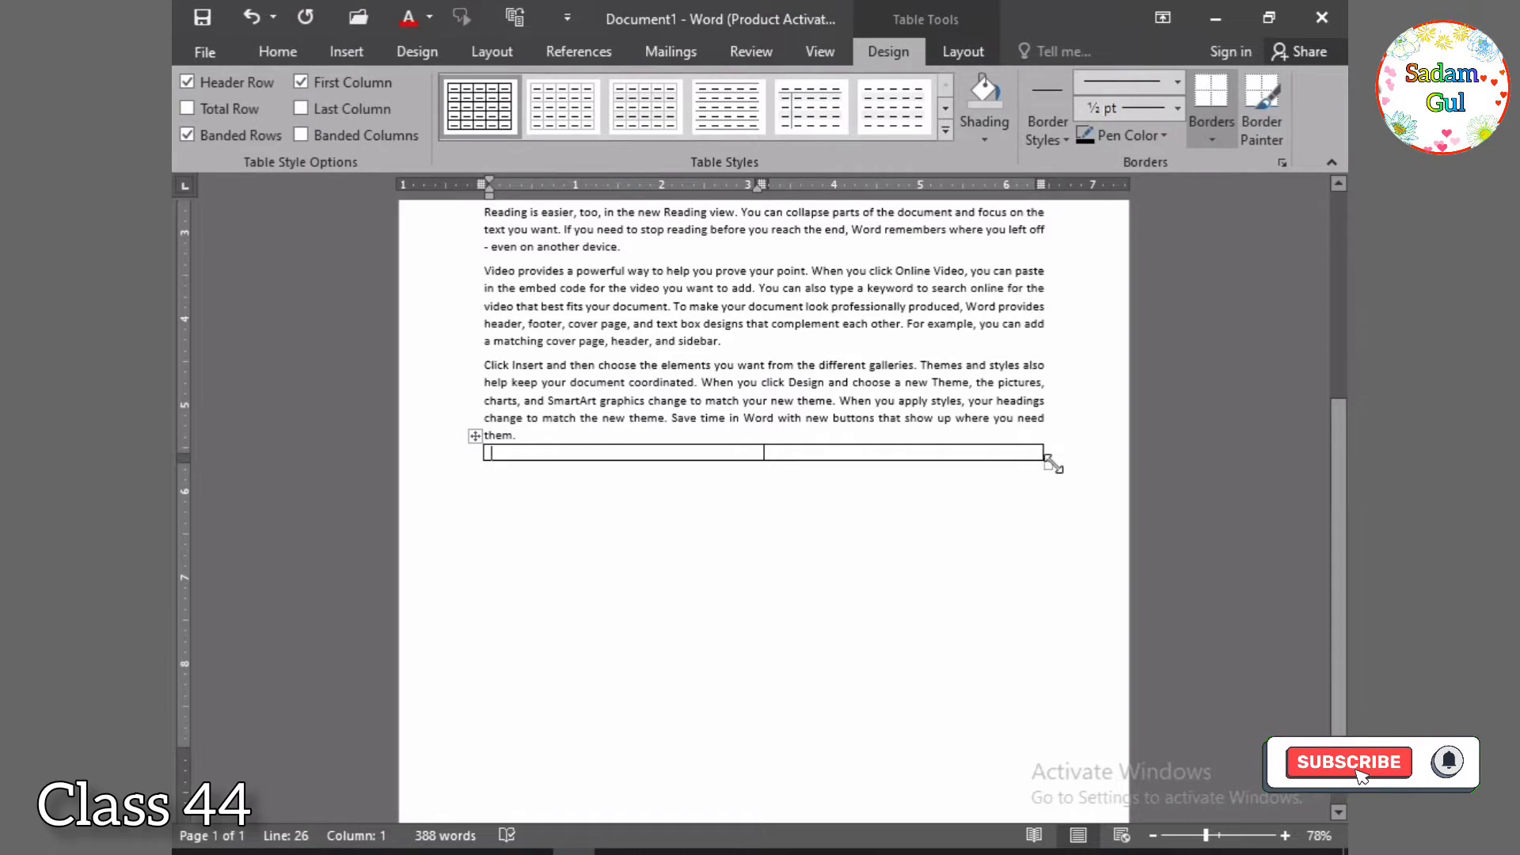
pyautogui.moveTo(1043, 460); pyautogui.dragTo(1056, 580)
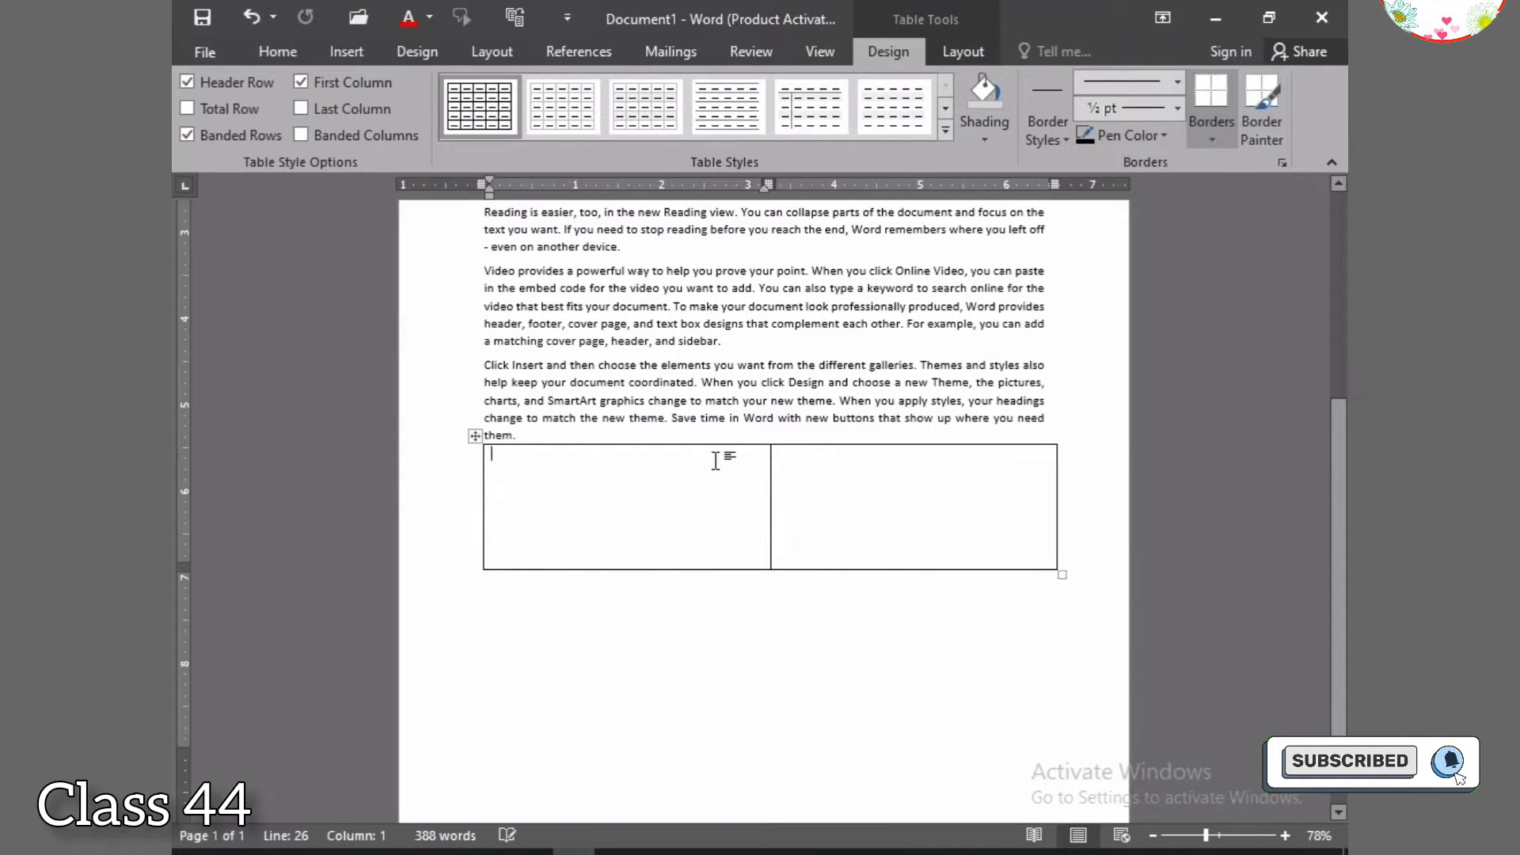
pyautogui.hotkey('ctrl', 'z')
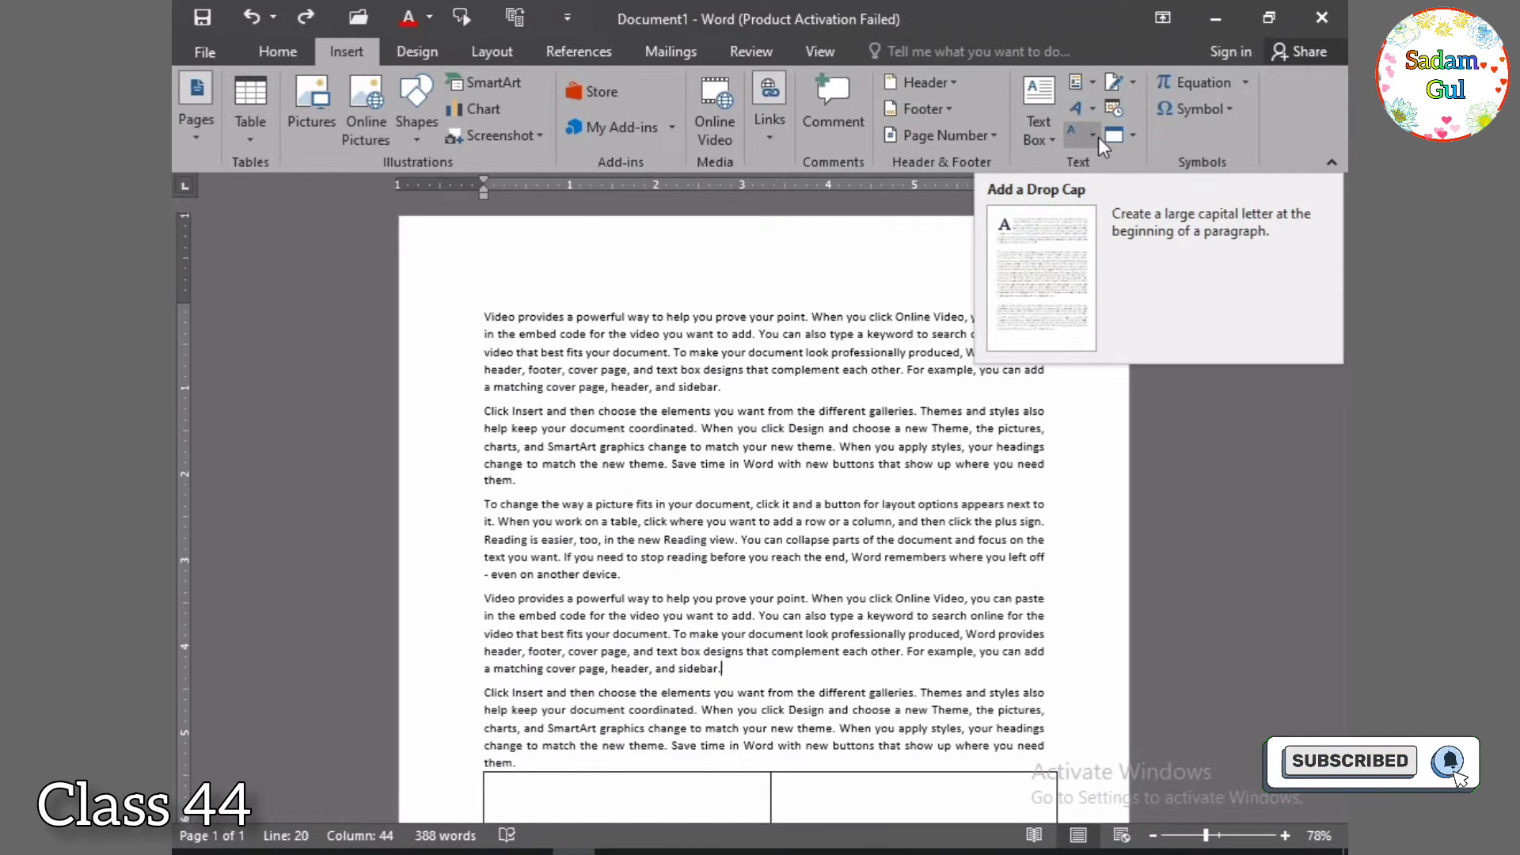
# - Apply a Dropped drop cap so the first paragraph starts with a large V
pyautogui.click(1099, 141)
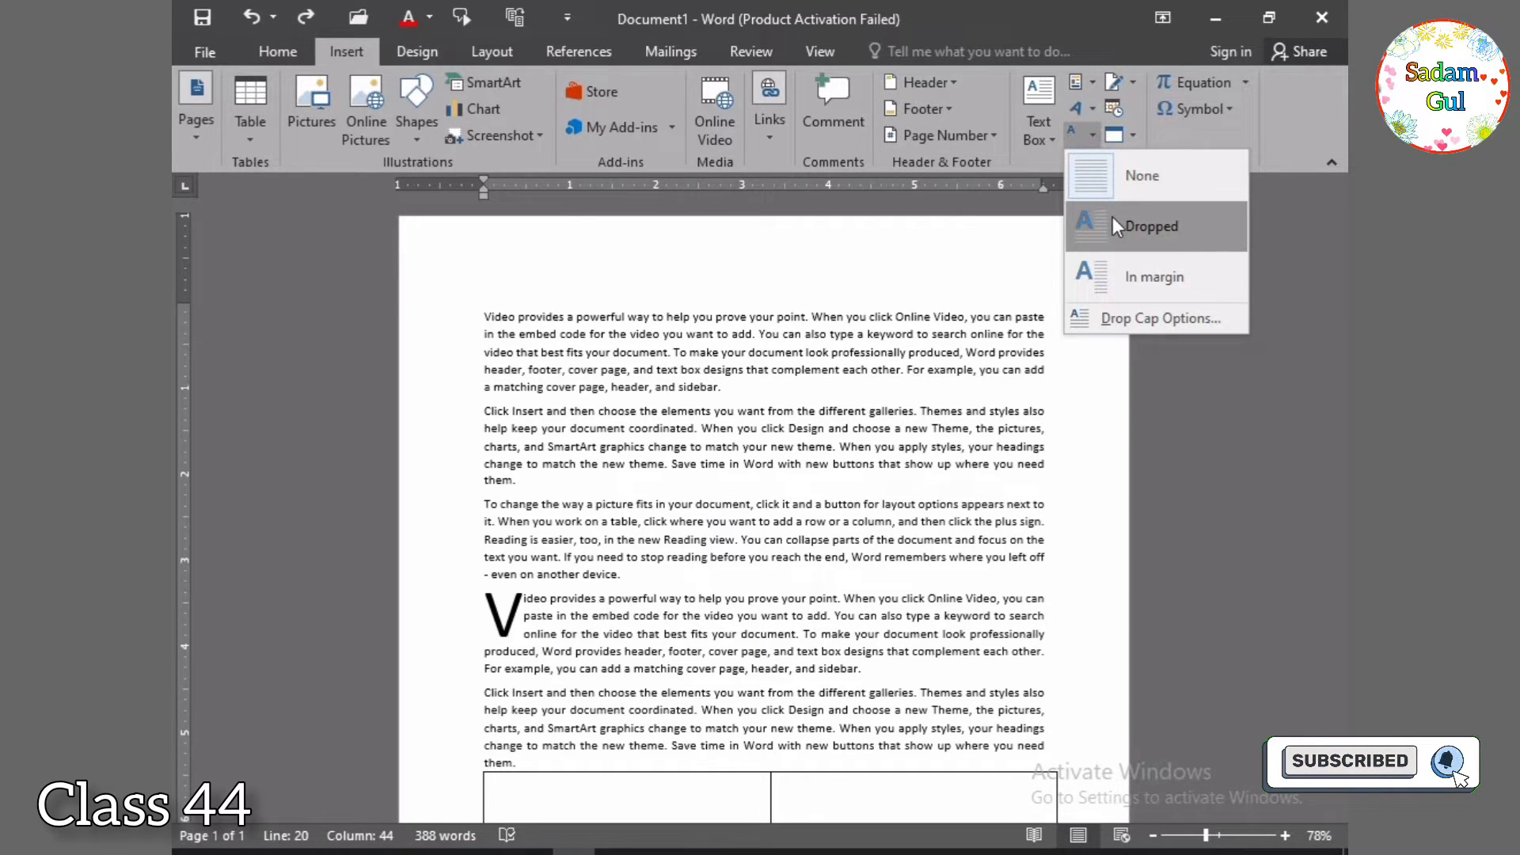
pyautogui.click(1116, 564)
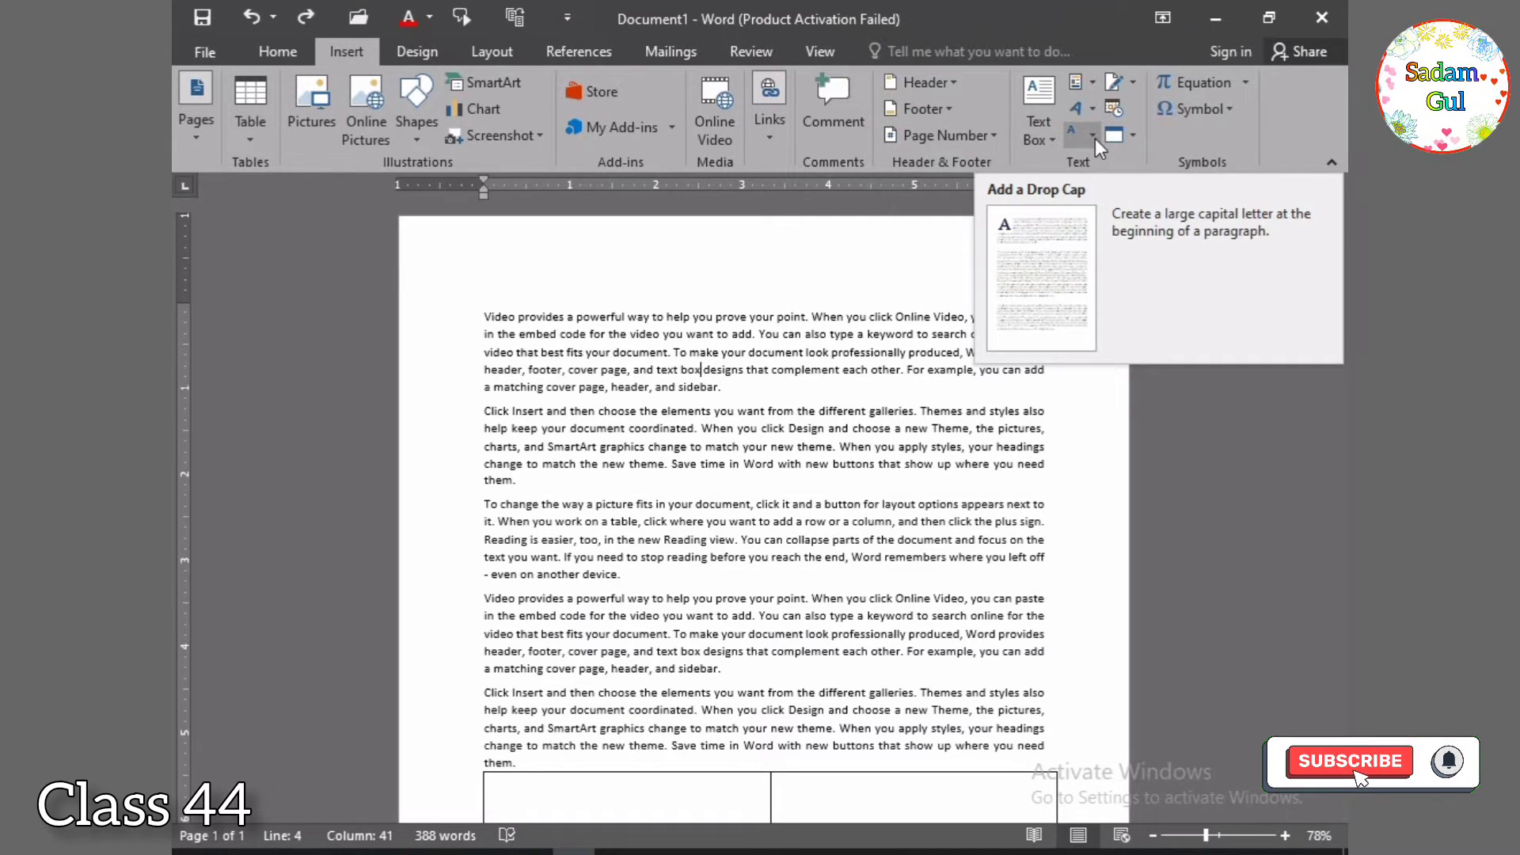
pyautogui.click(1094, 137)
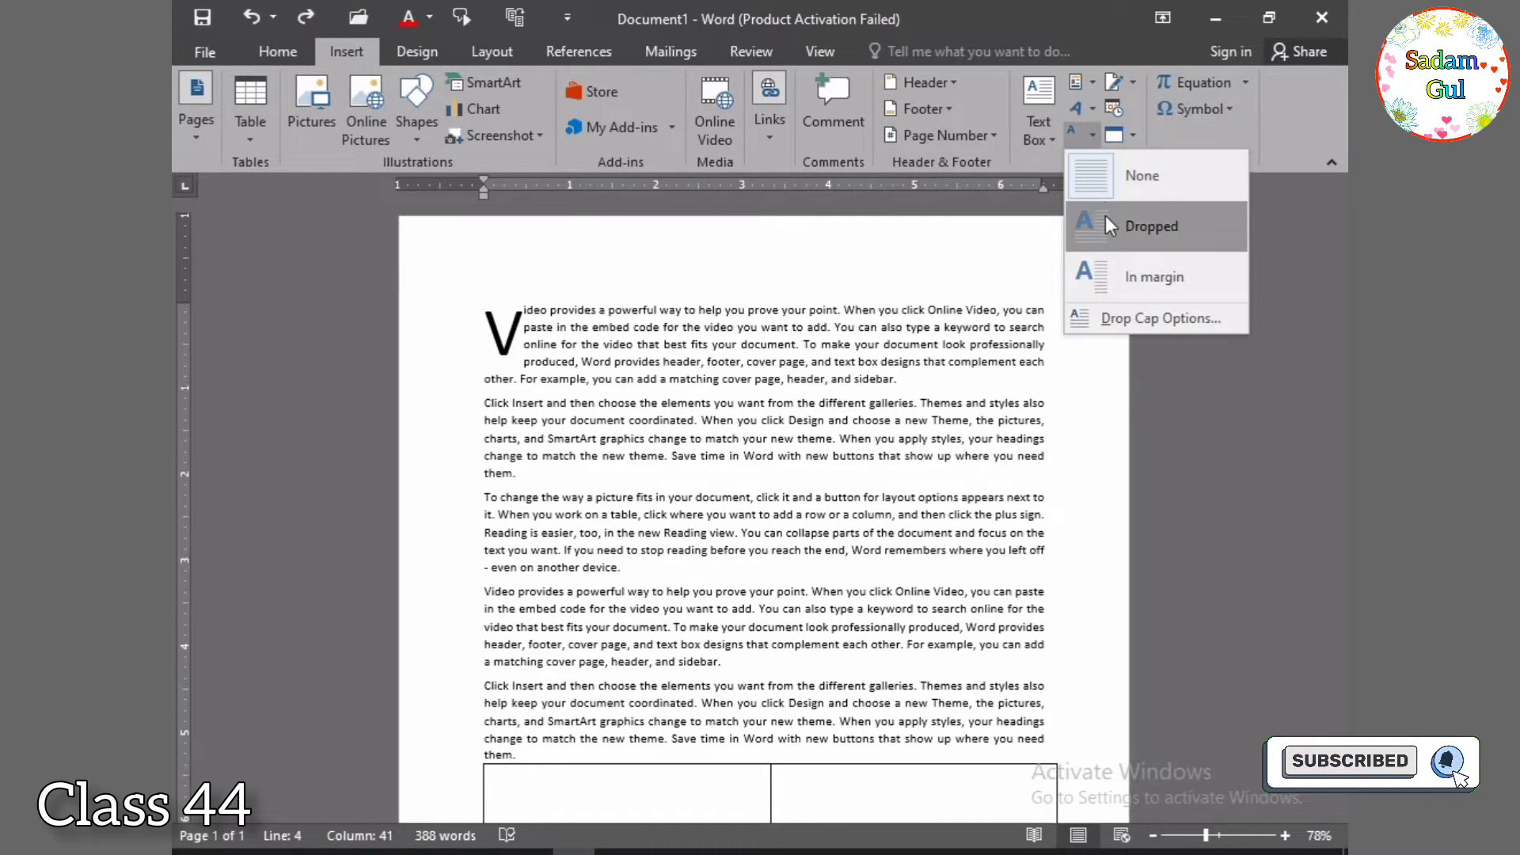
pyautogui.click(1106, 227)
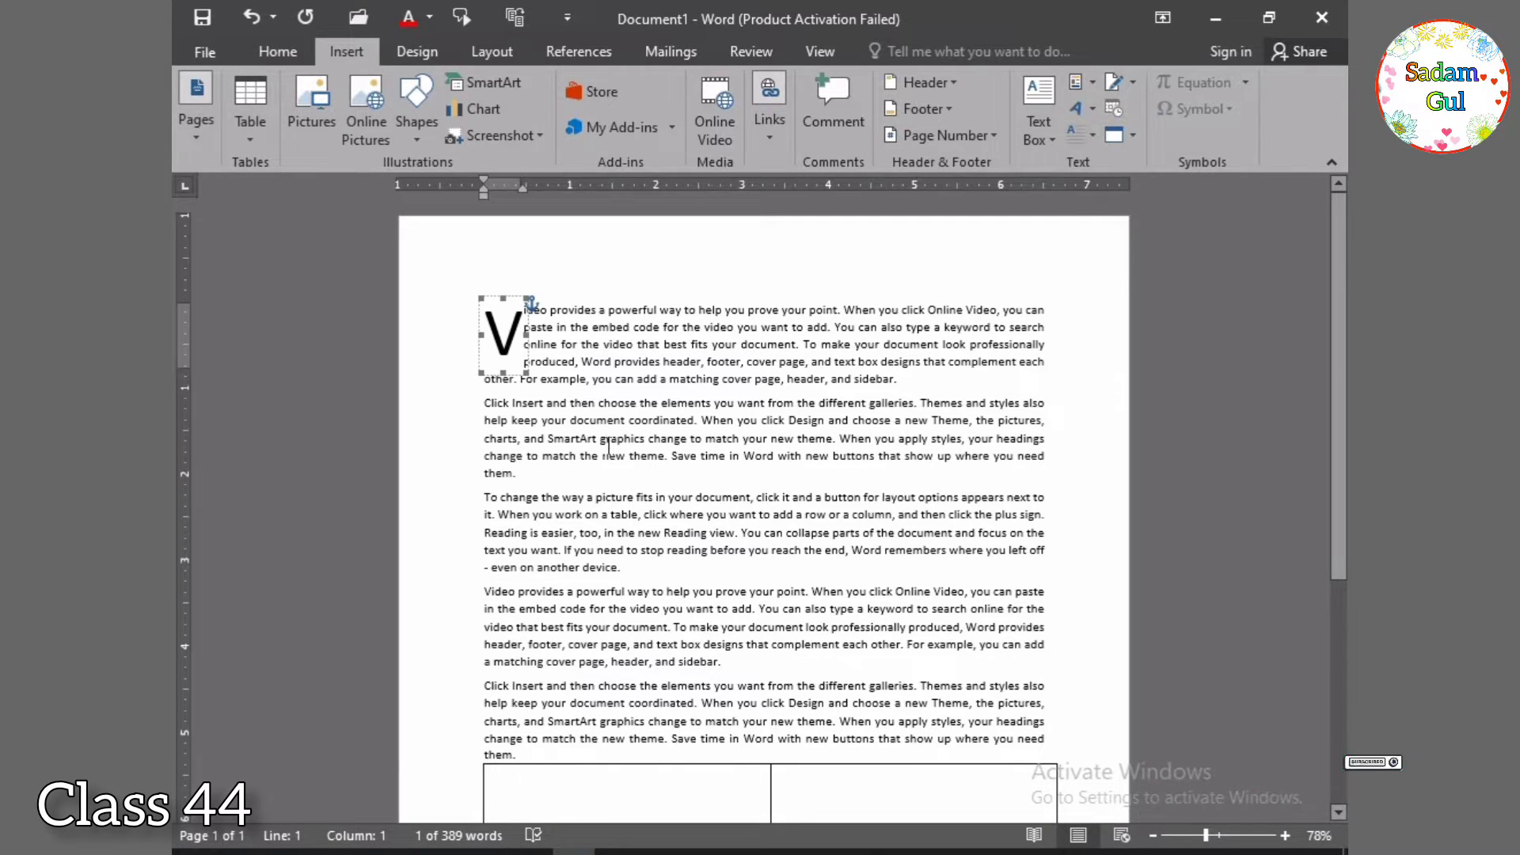
pyautogui.click(600, 438)
pyautogui.click(538, 418)
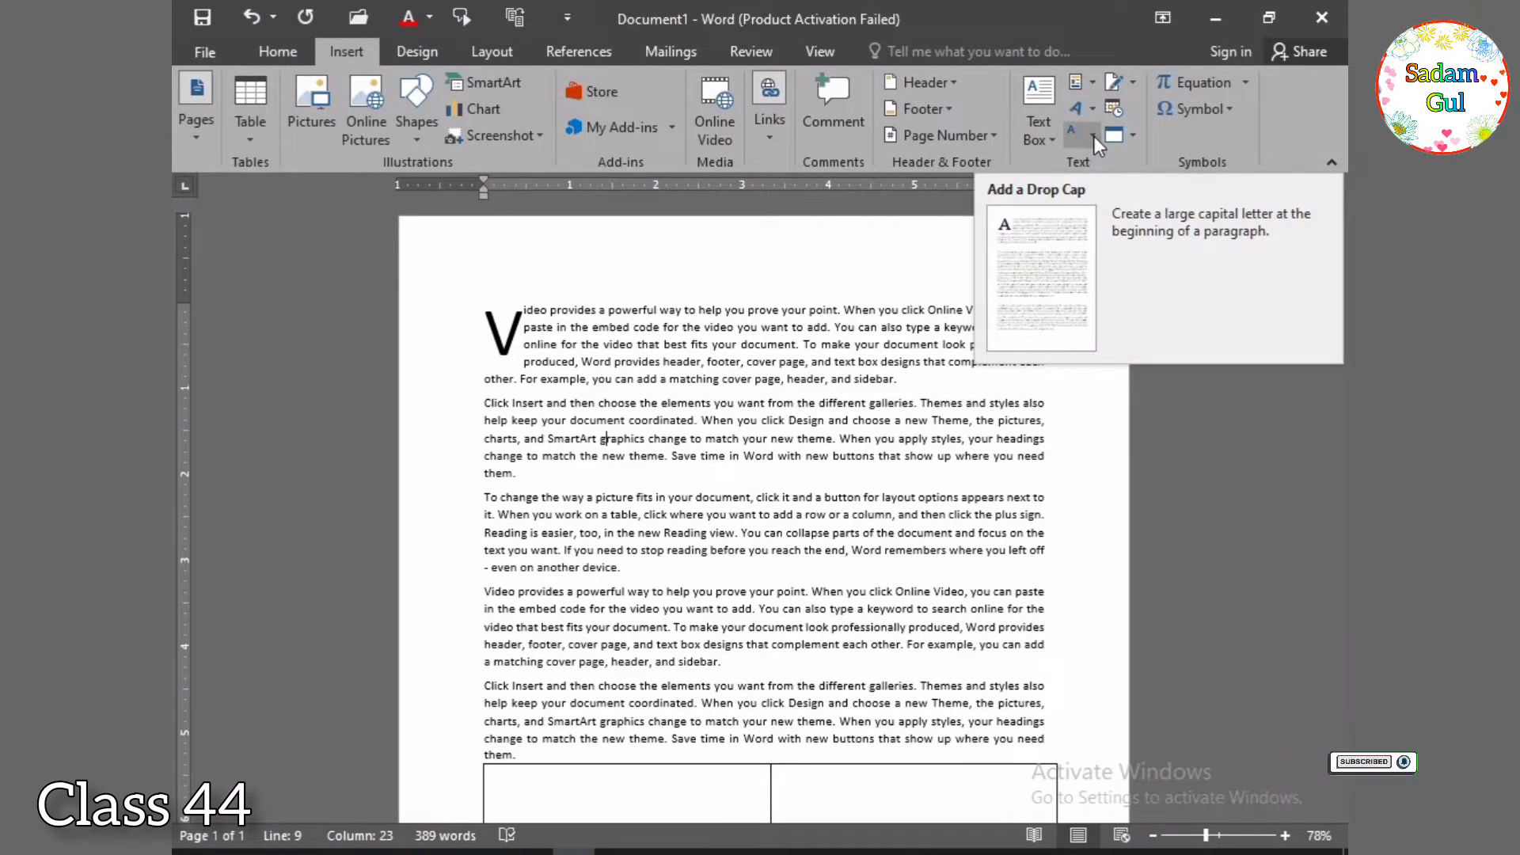
# - Put an In-margin capital C on the second paragraph and zoom to 90%
pyautogui.click(1092, 139)
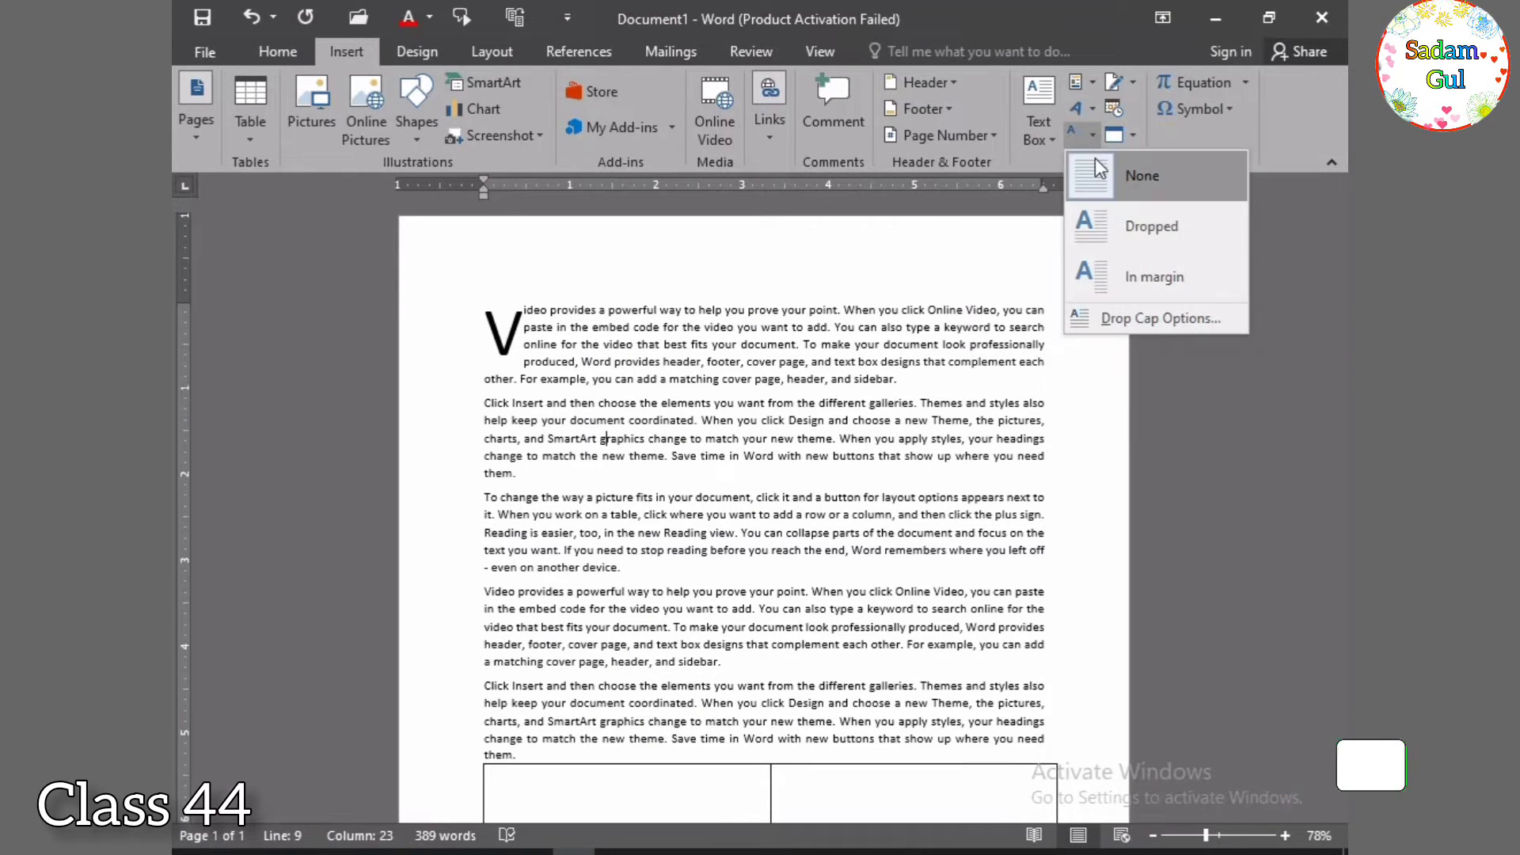
pyautogui.click(1145, 278)
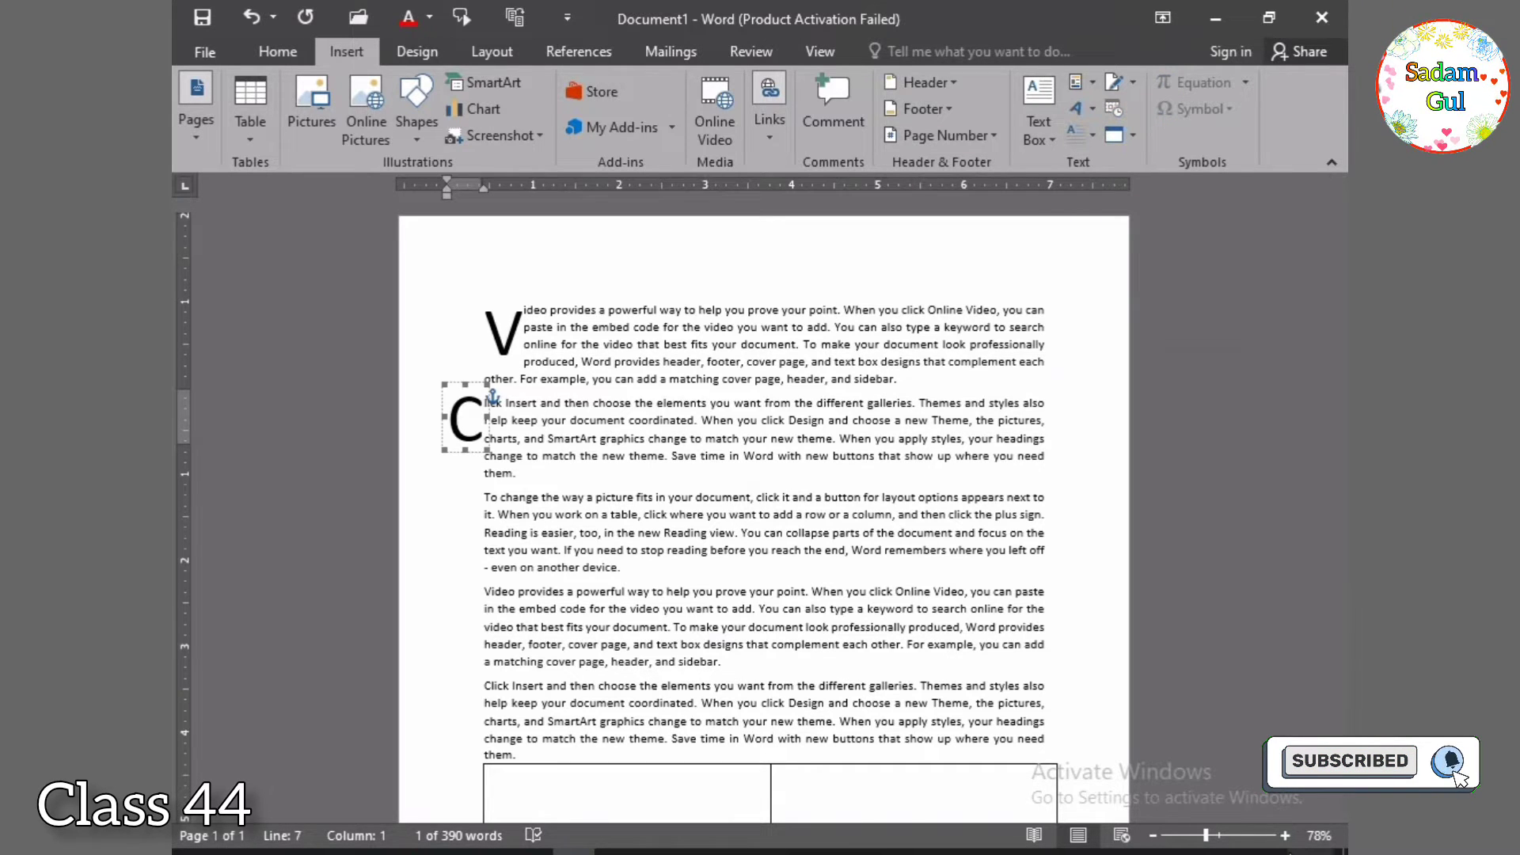
pyautogui.click(1284, 835)
pyautogui.click(1287, 839)
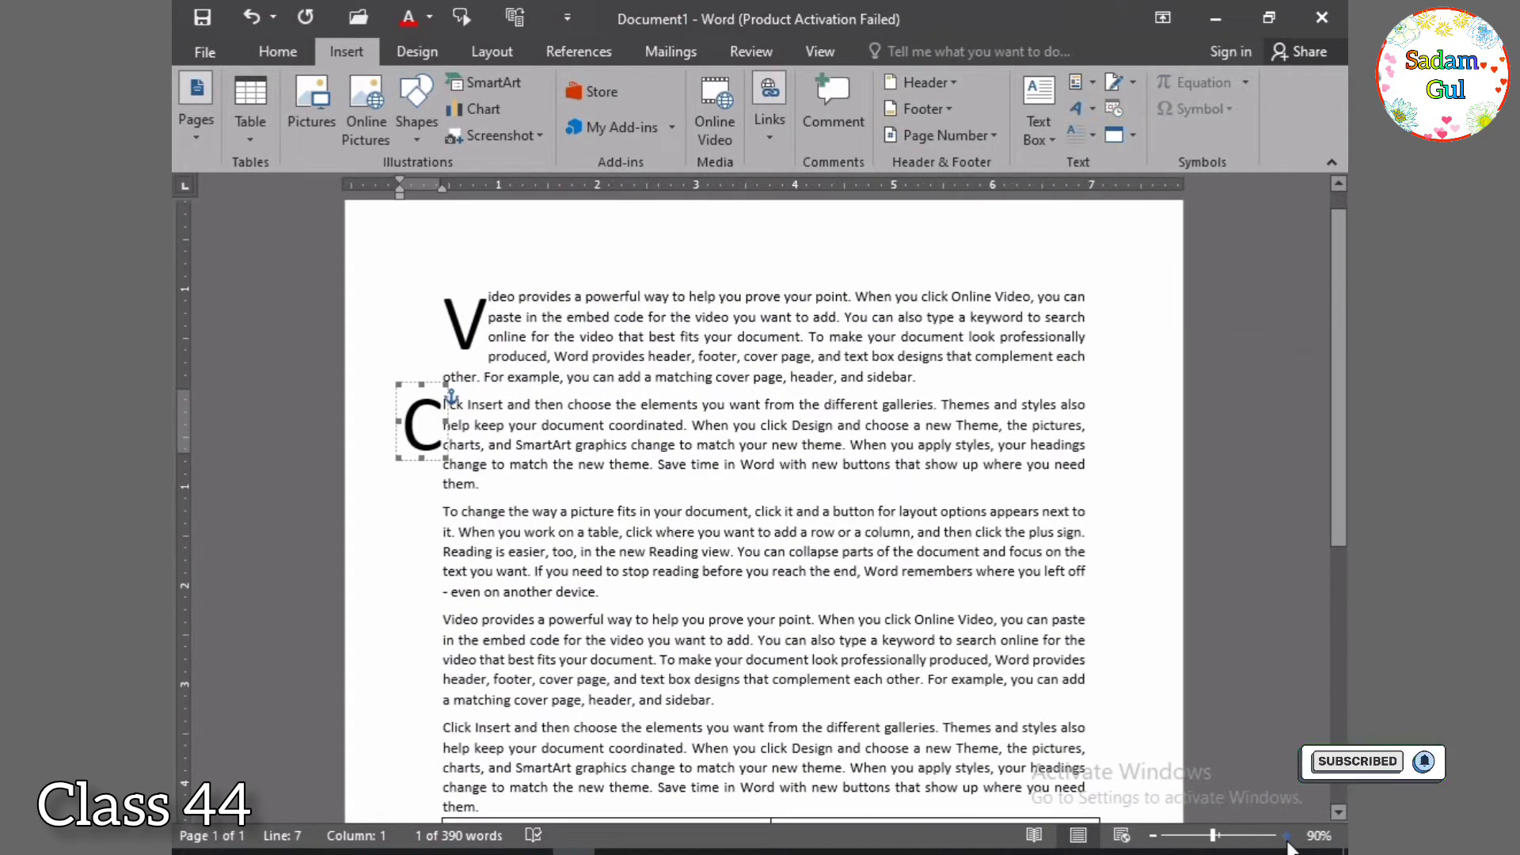
# - Move into the third paragraph and bring up the Drop Cap choices
pyautogui.click(768, 445)
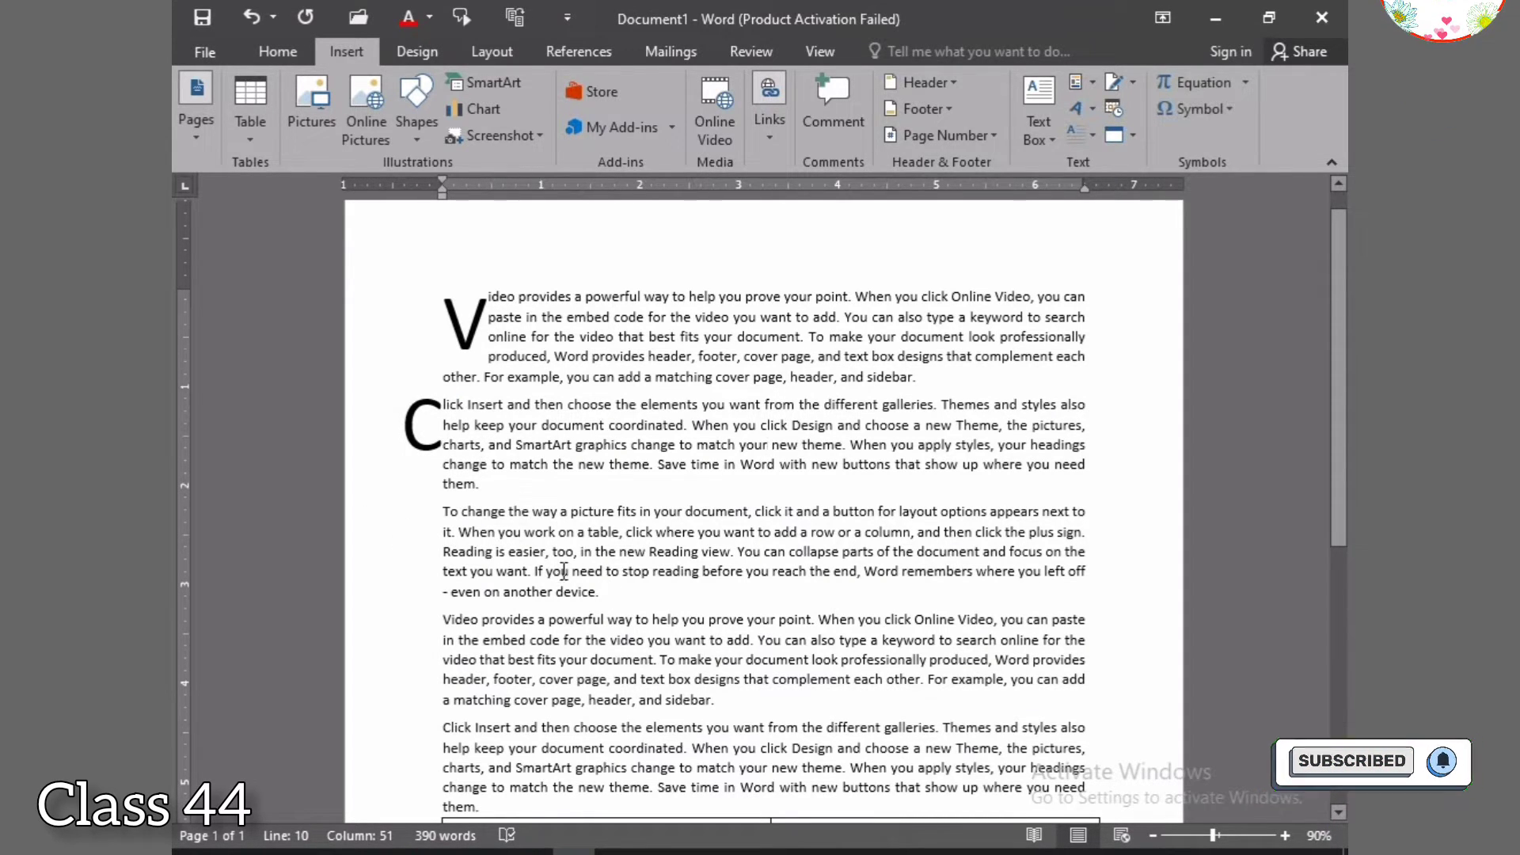
pyautogui.click(564, 551)
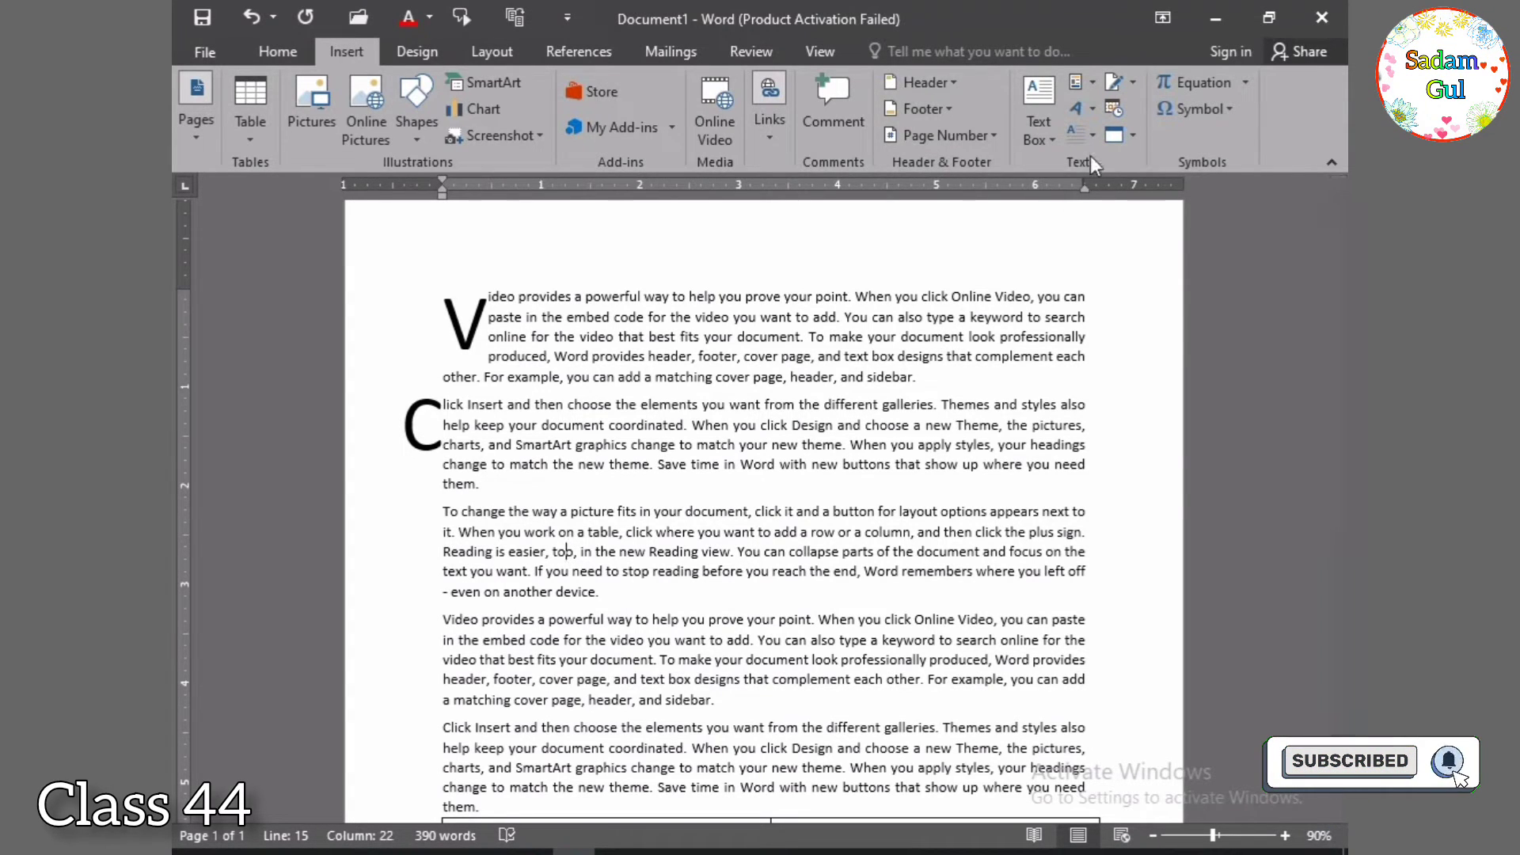
pyautogui.click(1082, 134)
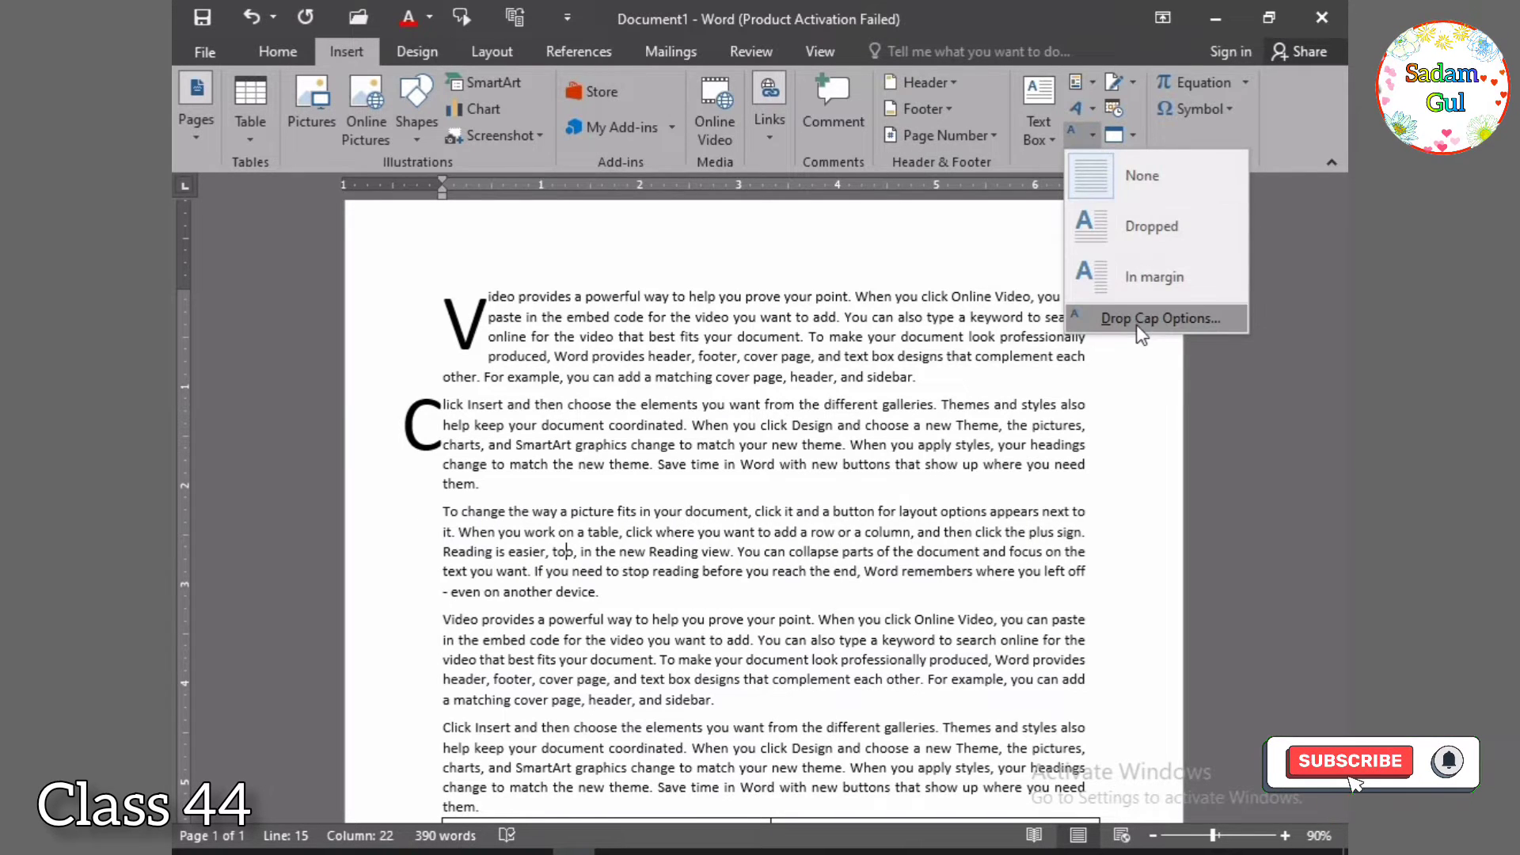
# - In Drop Cap options, choose the Dropped position and the Cambria font
pyautogui.click(1161, 317)
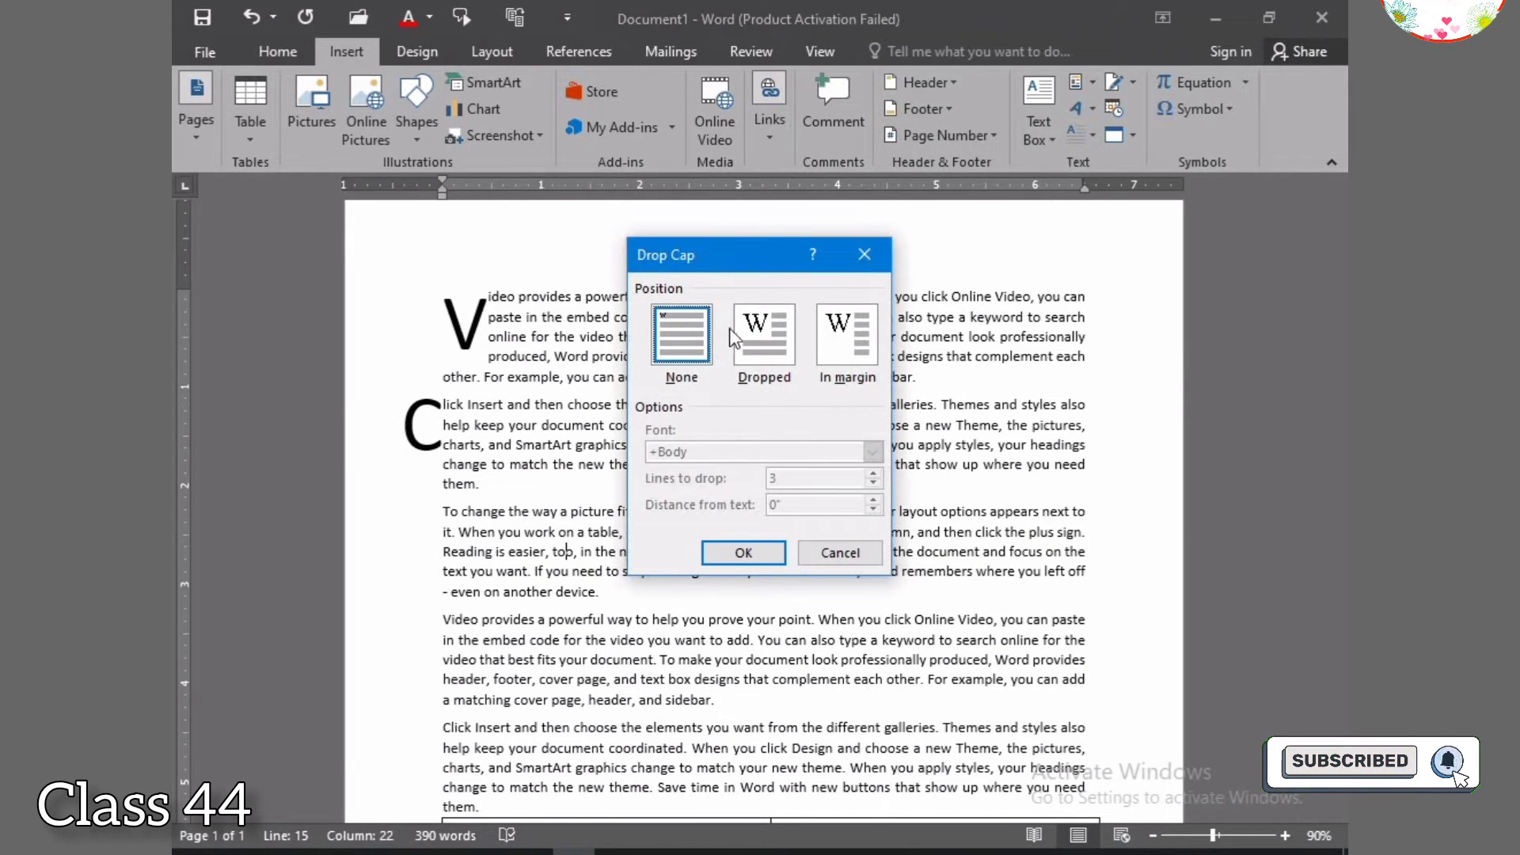
pyautogui.click(789, 347)
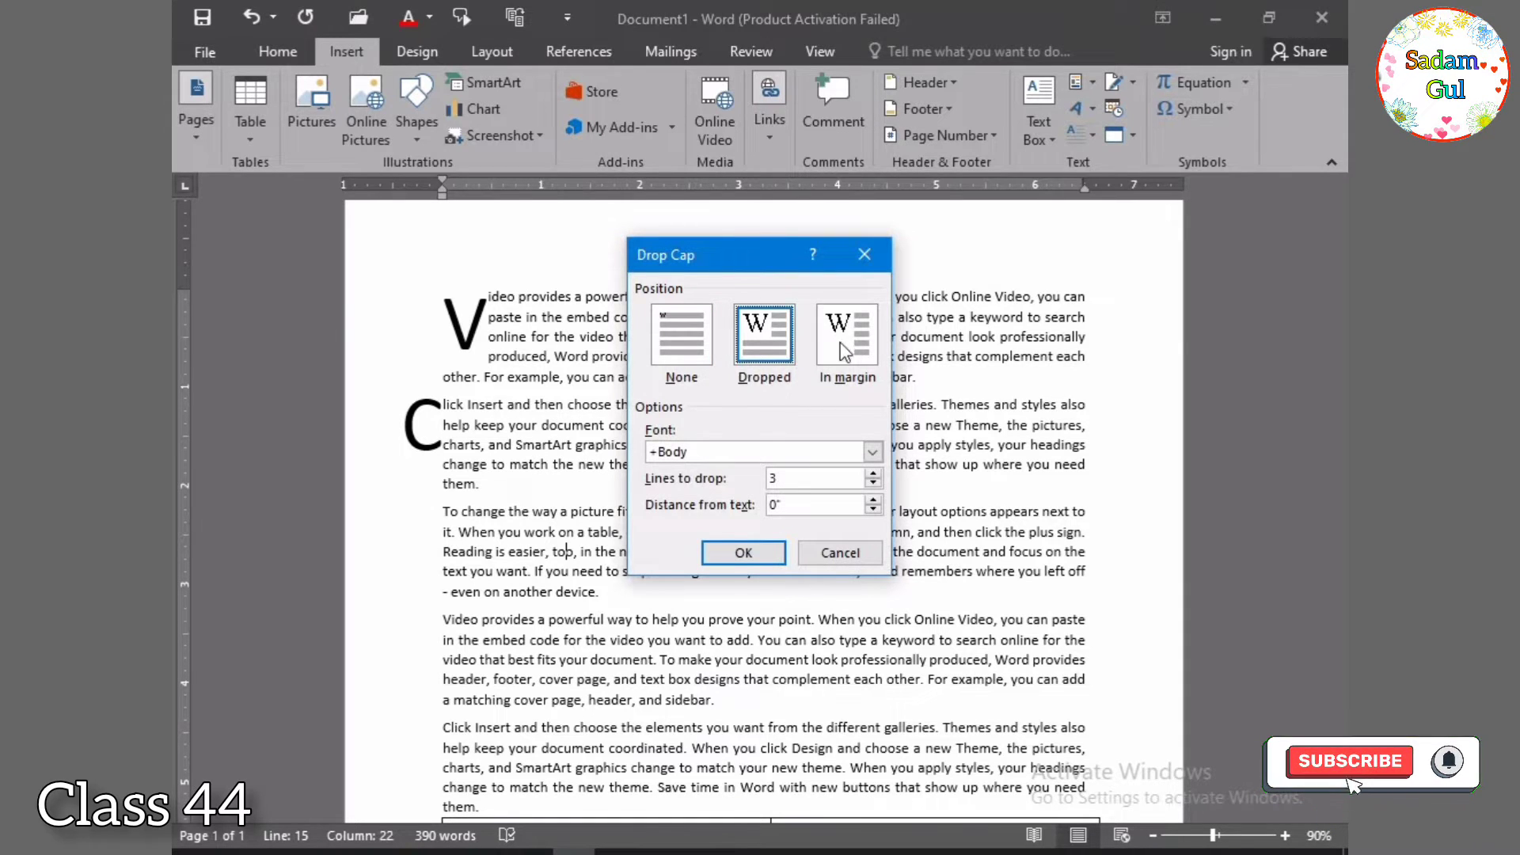
pyautogui.click(848, 345)
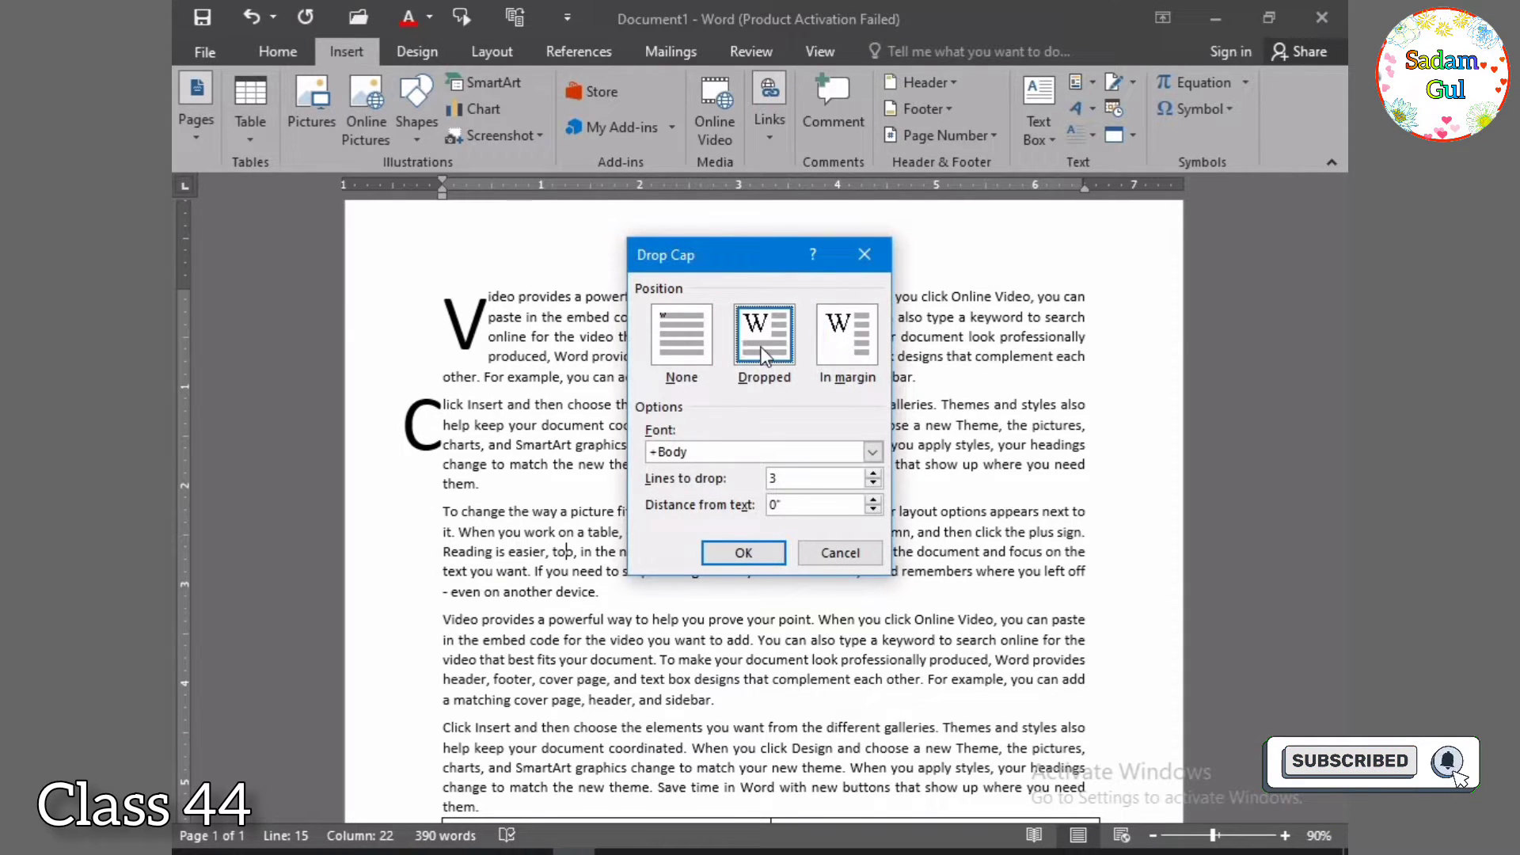
pyautogui.click(872, 452)
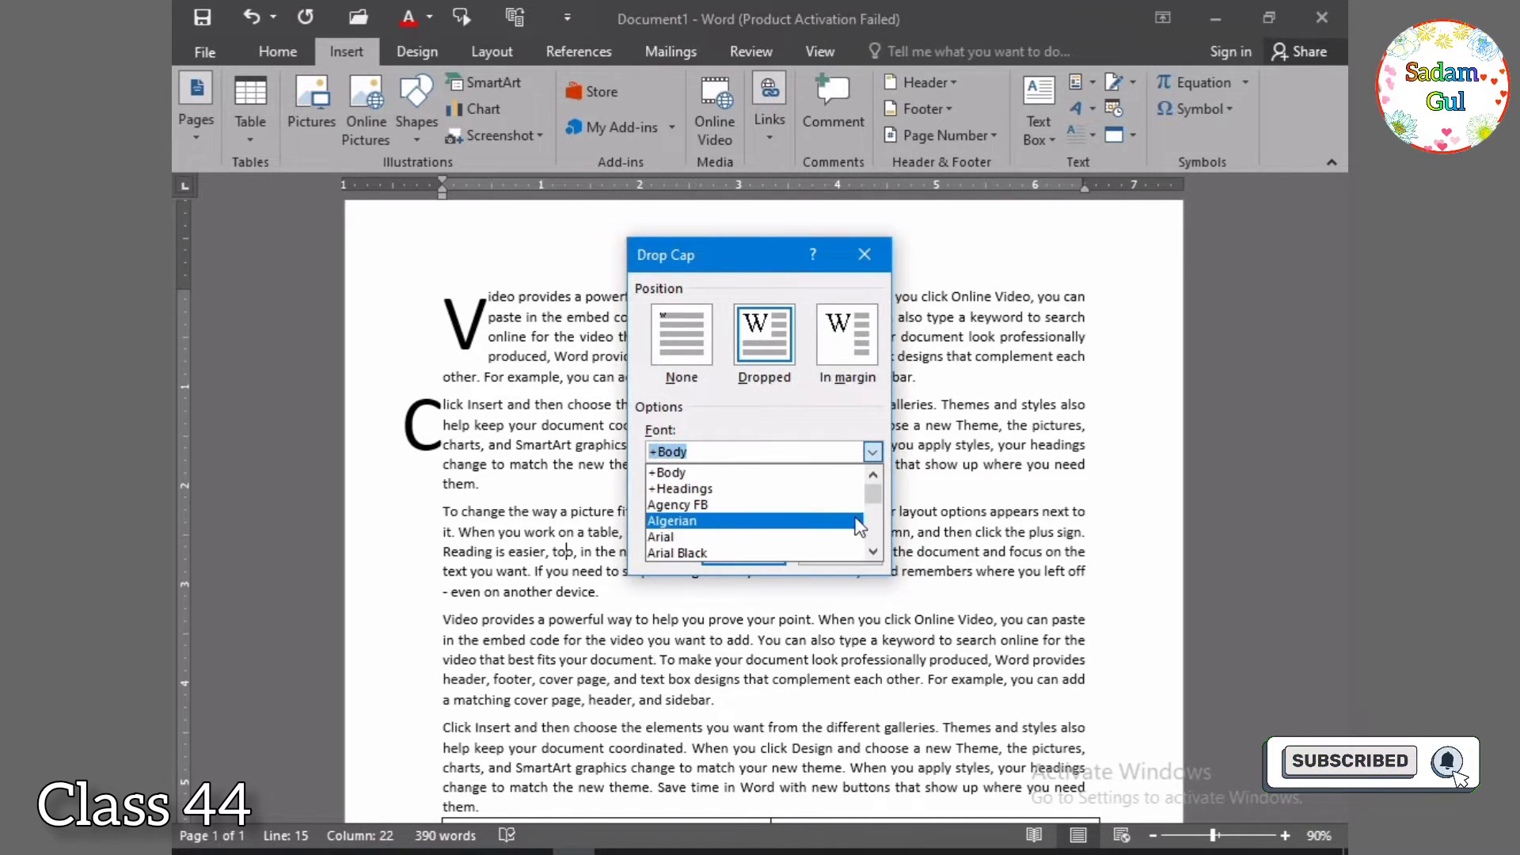
pyautogui.click(873, 551)
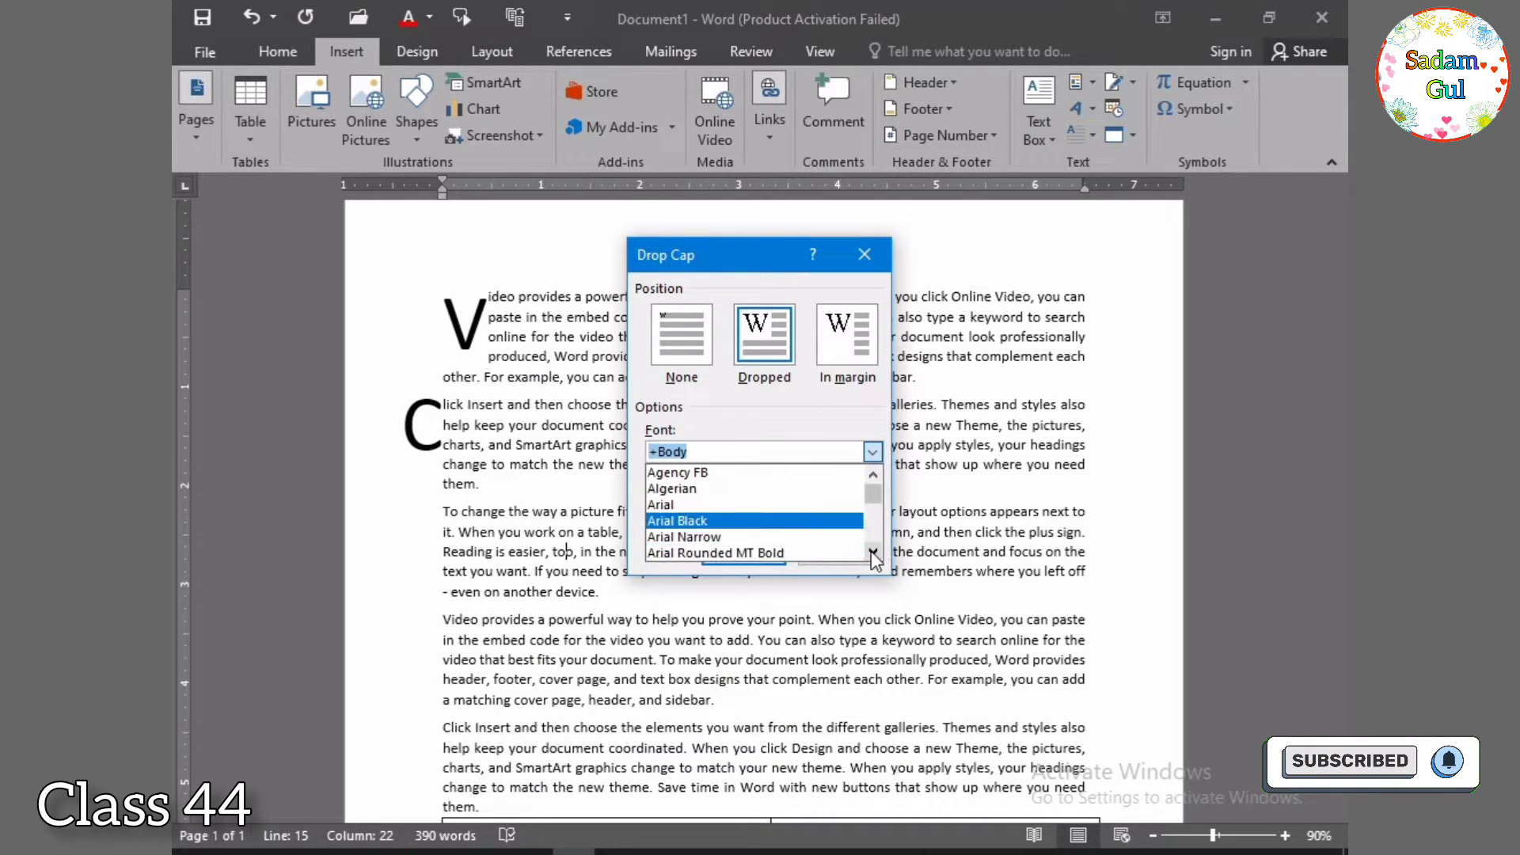
pyautogui.click(873, 552)
pyautogui.click(873, 551)
pyautogui.click(873, 551)
pyautogui.click(873, 551)
pyautogui.click(873, 552)
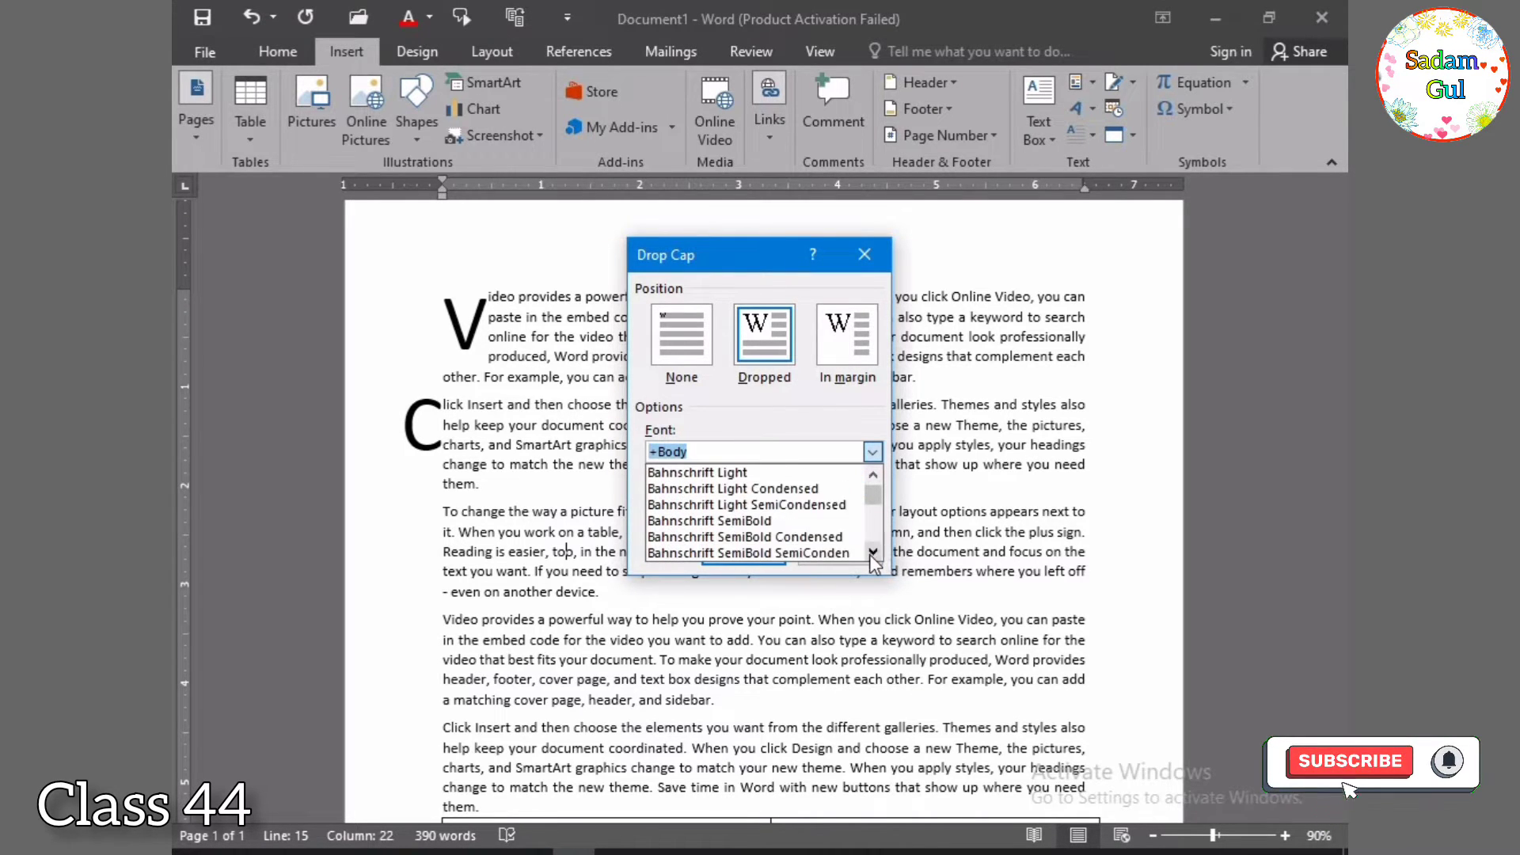
pyautogui.click(873, 552)
pyautogui.click(873, 551)
pyautogui.click(873, 551)
pyautogui.click(873, 552)
pyautogui.scroll(-2, 875, 514)
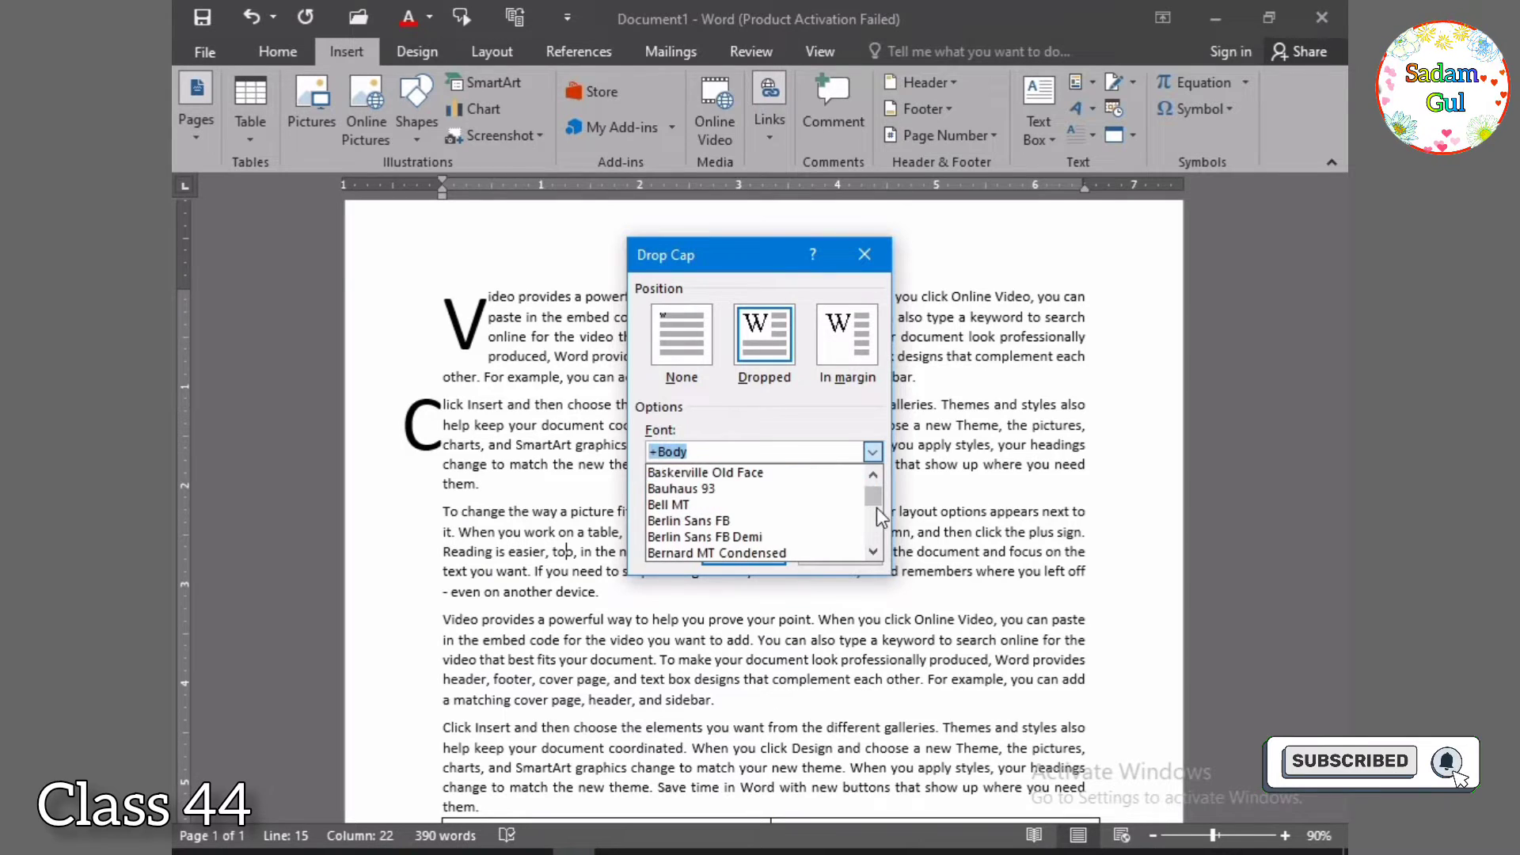
pyautogui.scroll(-2, 875, 515)
pyautogui.scroll(-2, 792, 522)
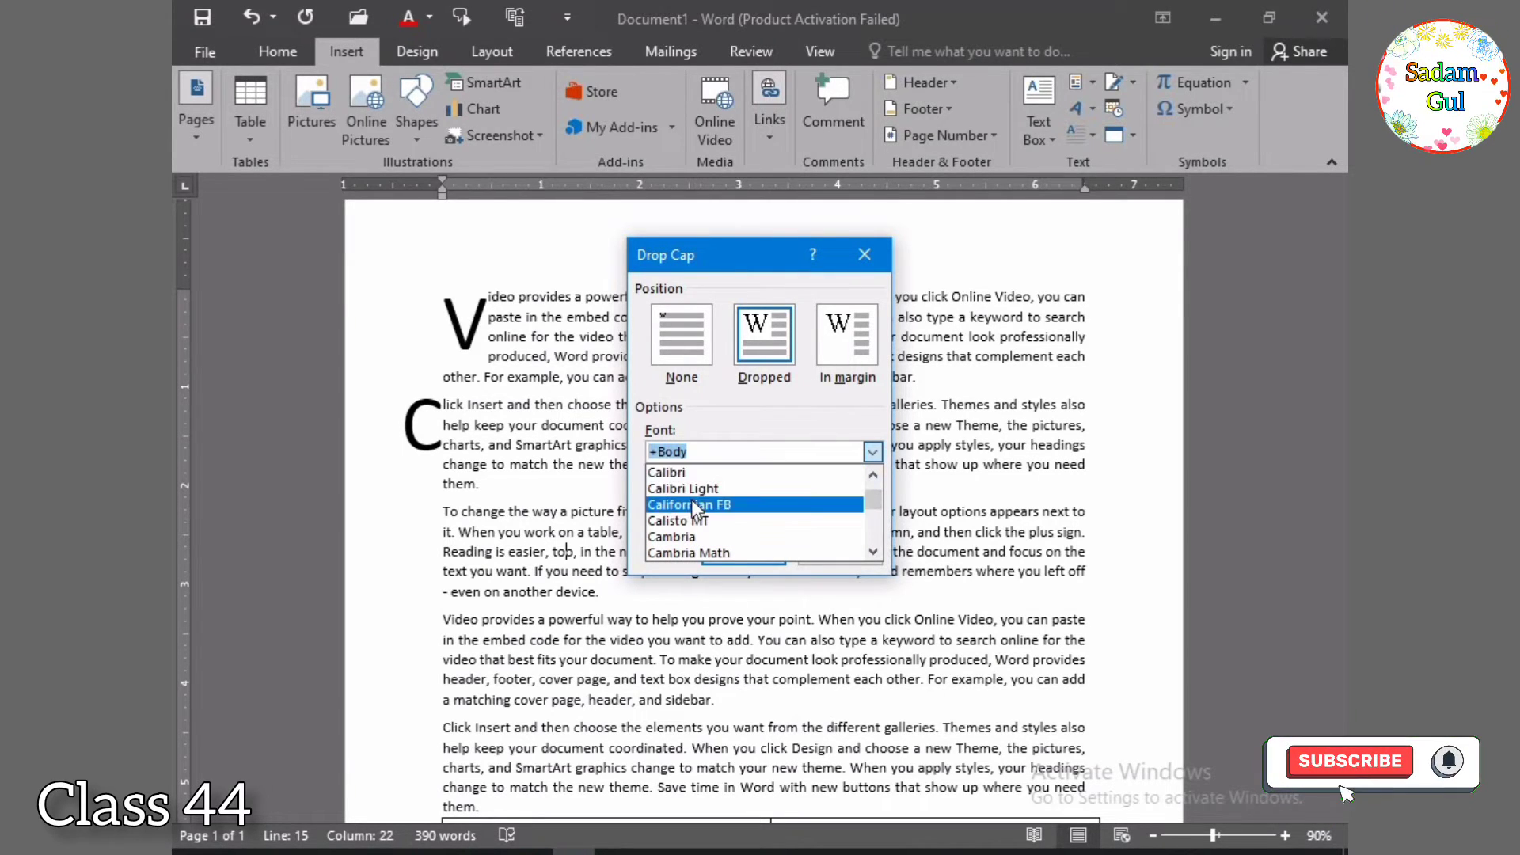
pyautogui.click(693, 536)
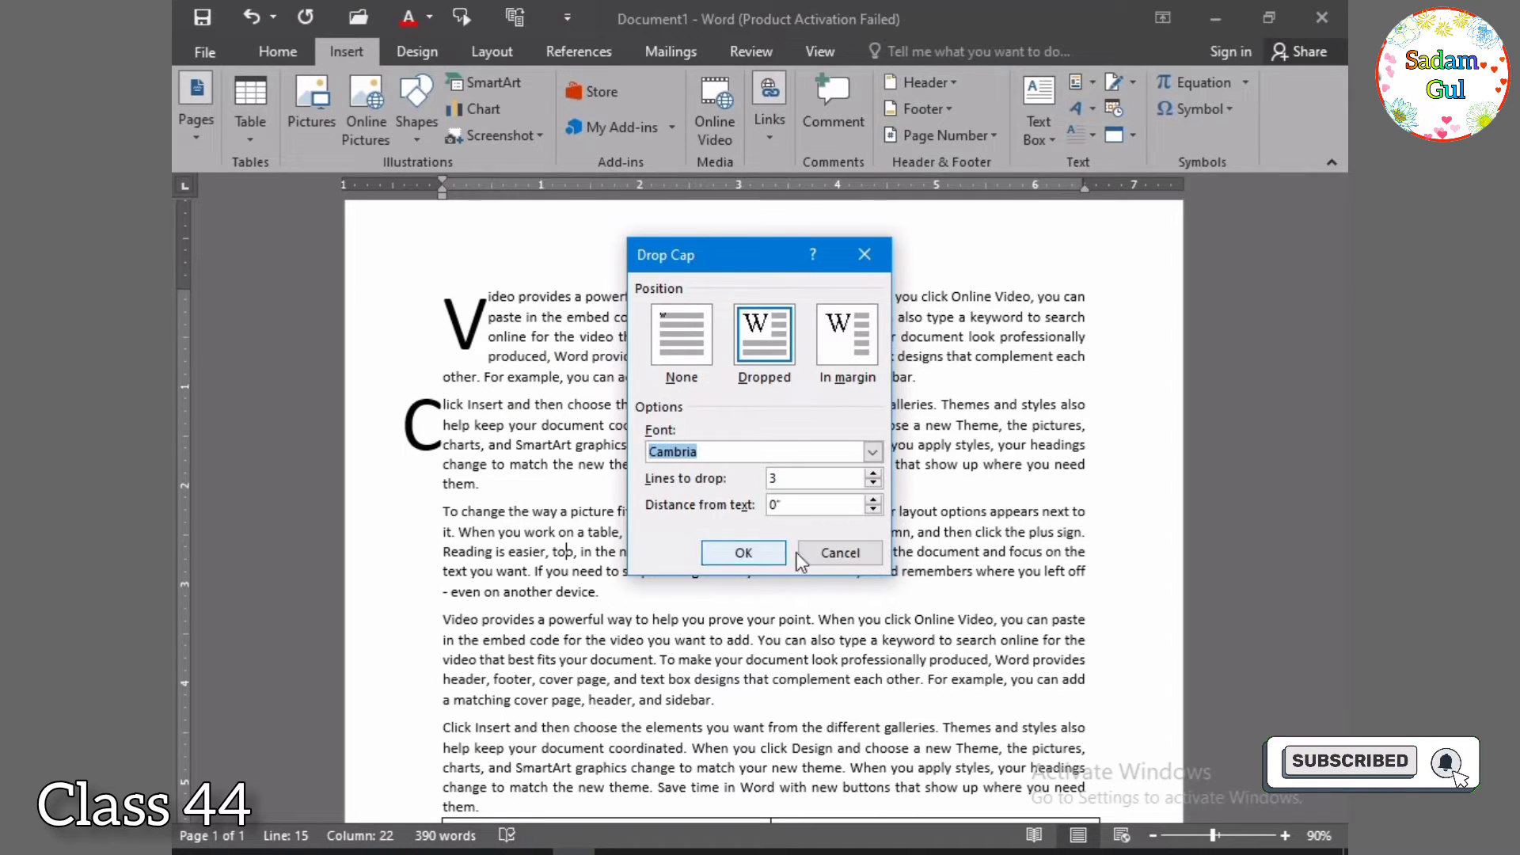
# - Set Lines to drop to 5 with 0.1" distance from text and apply the drop cap
pyautogui.click(873, 482)
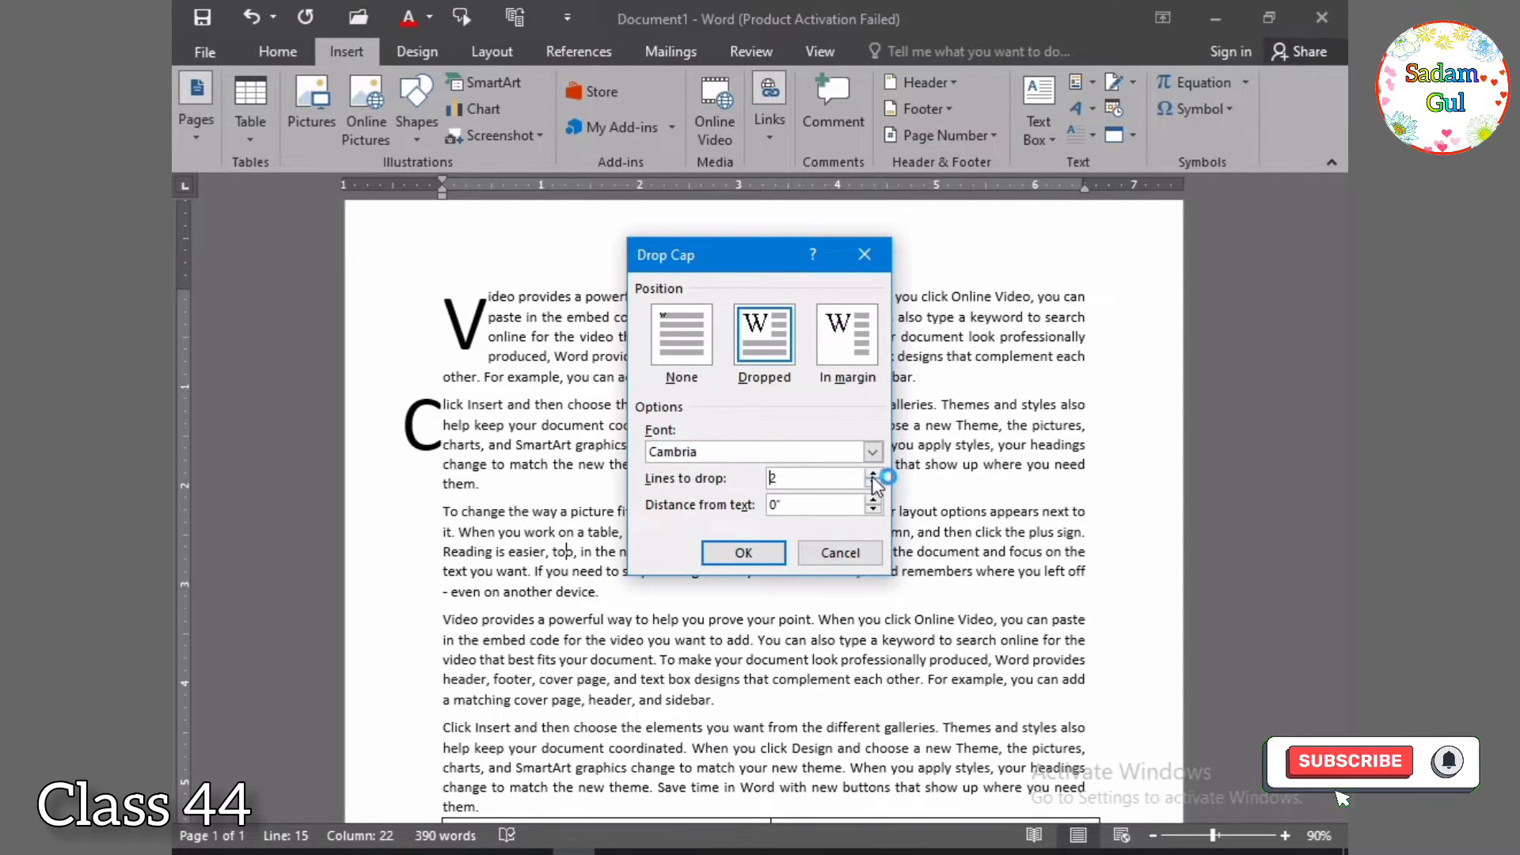
pyautogui.click(873, 473)
pyautogui.click(873, 474)
pyautogui.click(873, 473)
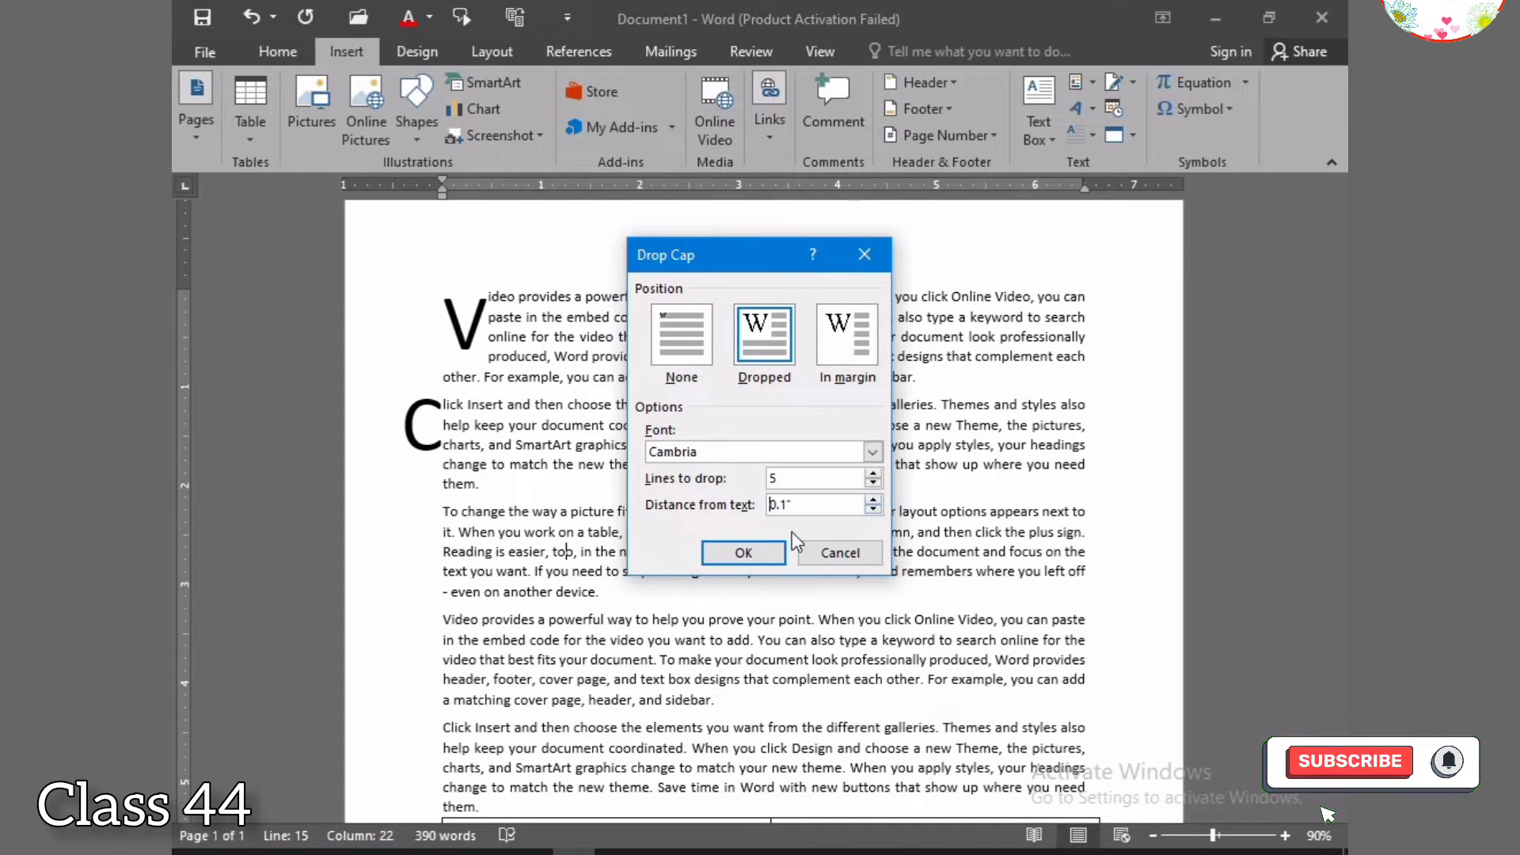
pyautogui.click(748, 552)
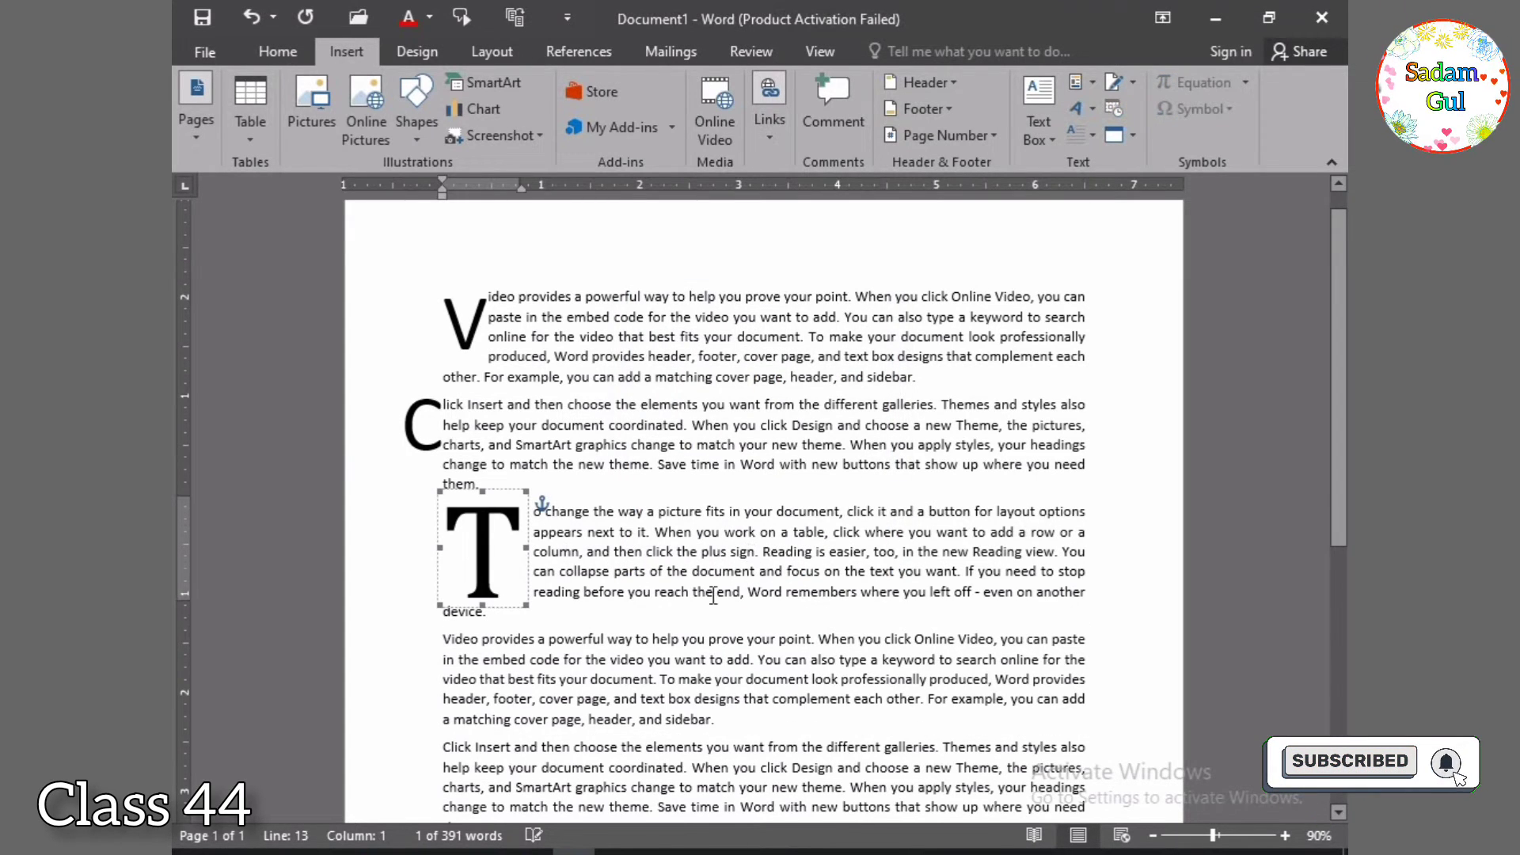
# - Deselect the drop cap T and scroll down to the empty two-cell table
pyautogui.click(662, 625)
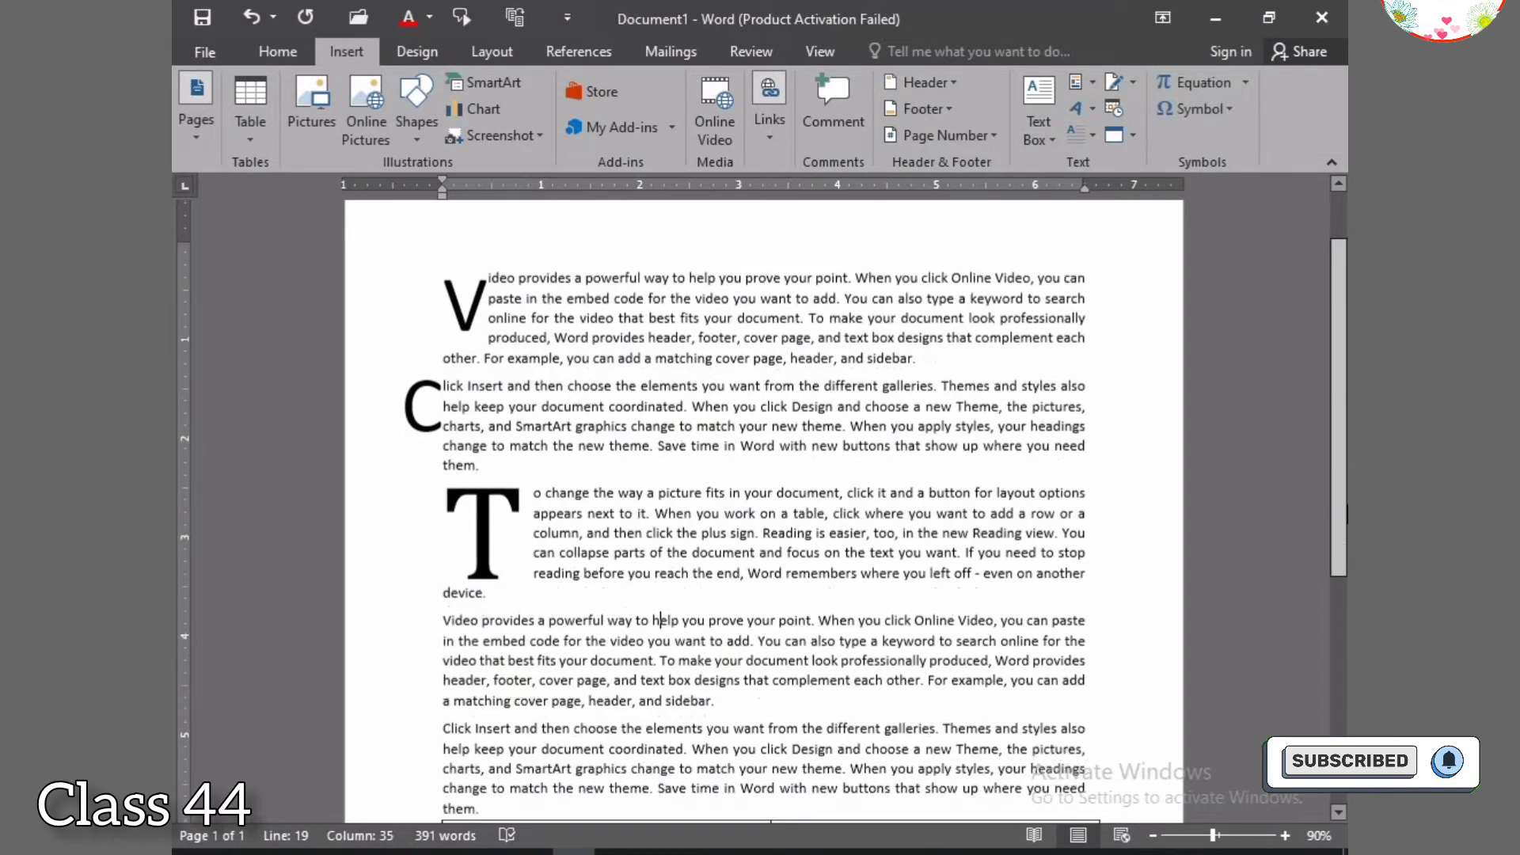
pyautogui.scroll(-5, 1226, 524)
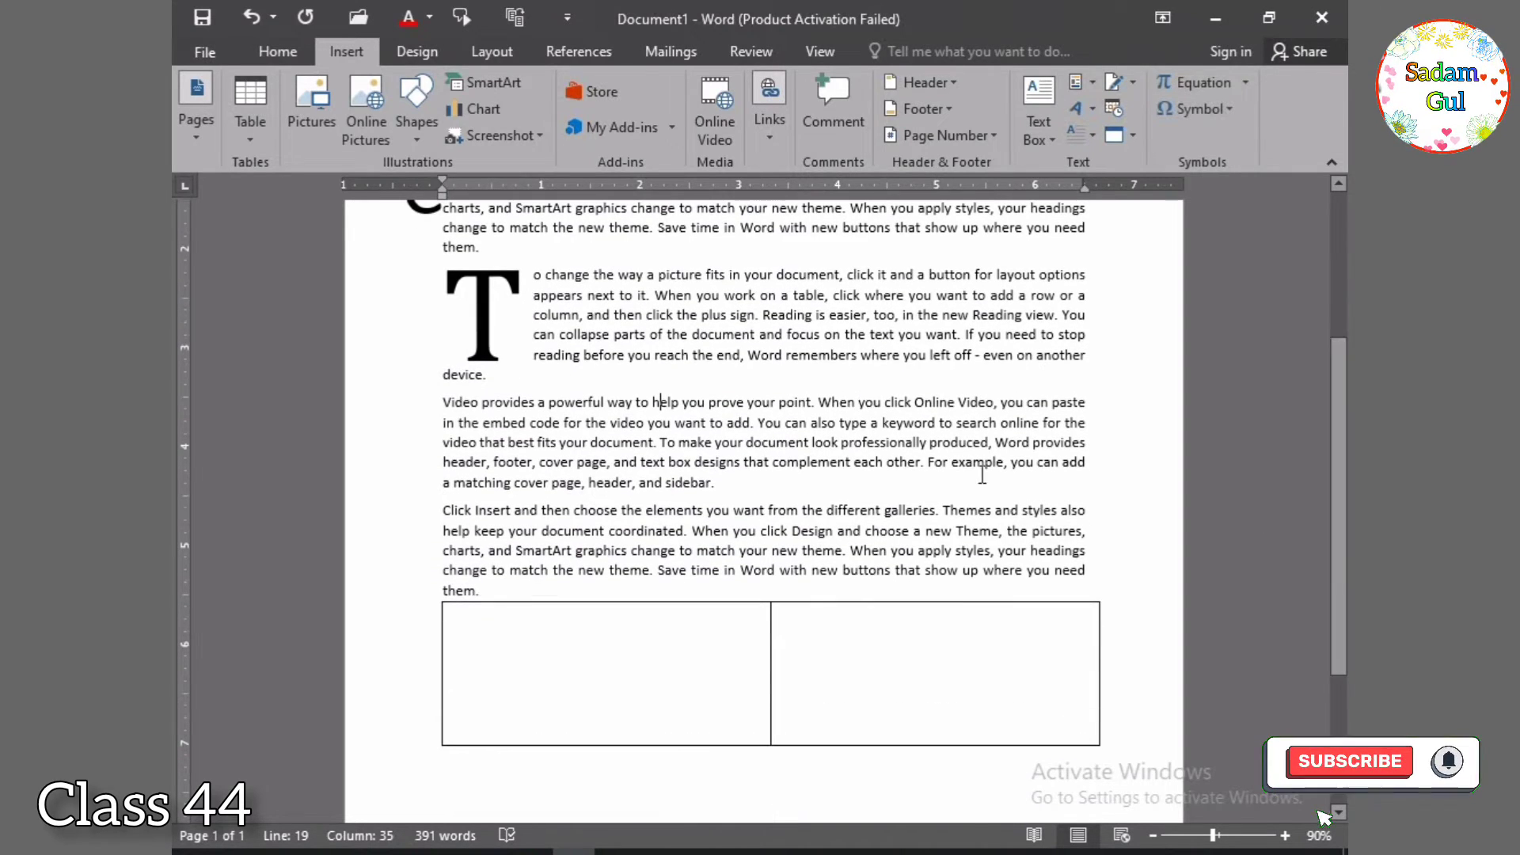
# - Paste 'point. When you click Online Video, you can paste in the embed code' into both table cells
pyautogui.moveTo(614, 461); pyautogui.dragTo(539, 441)
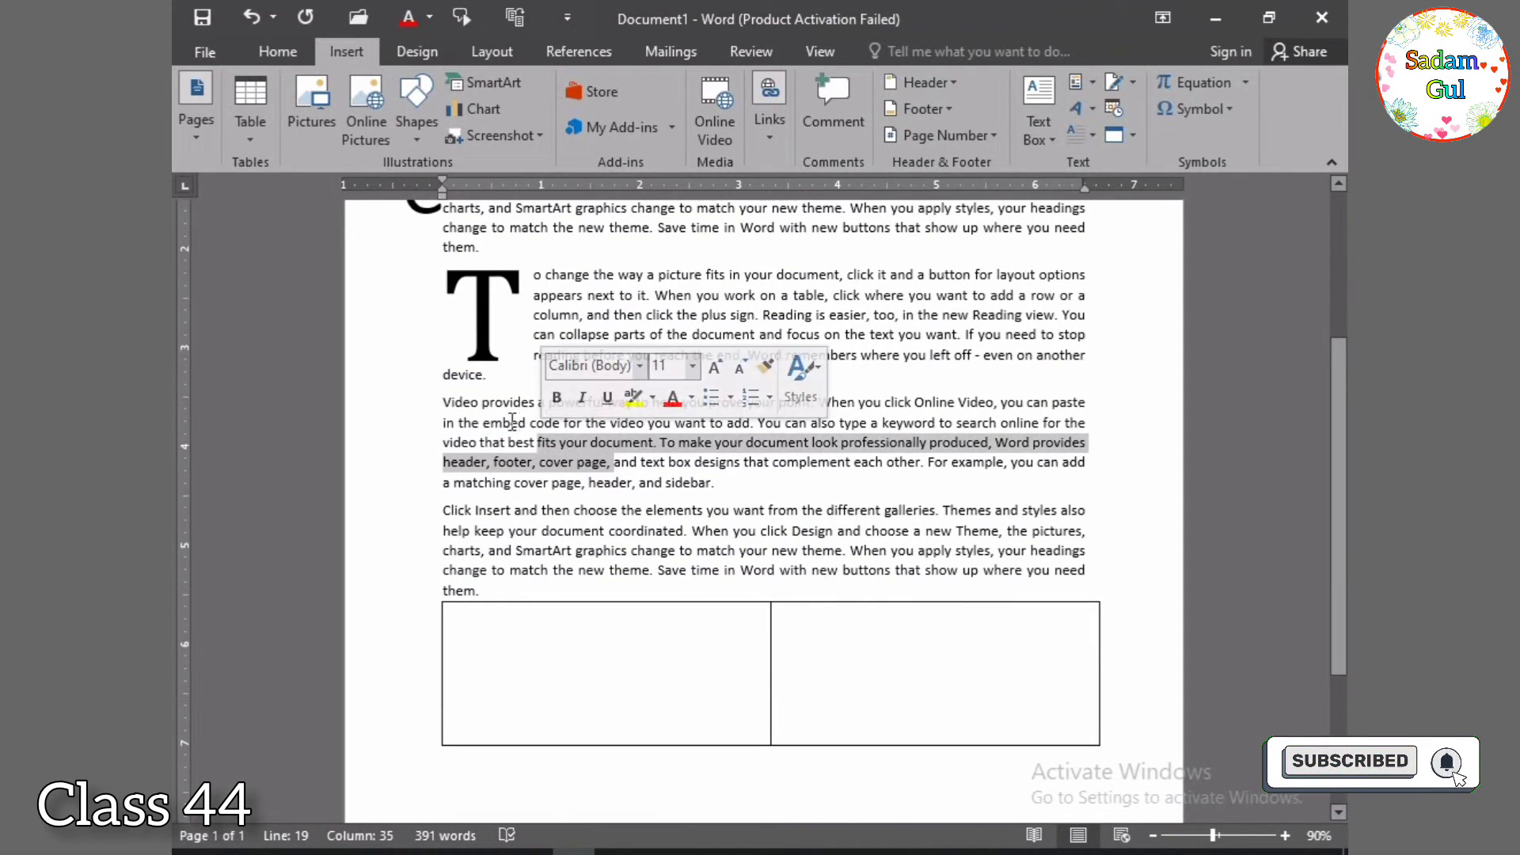
pyautogui.click(851, 461)
pyautogui.moveTo(778, 402); pyautogui.dragTo(564, 428)
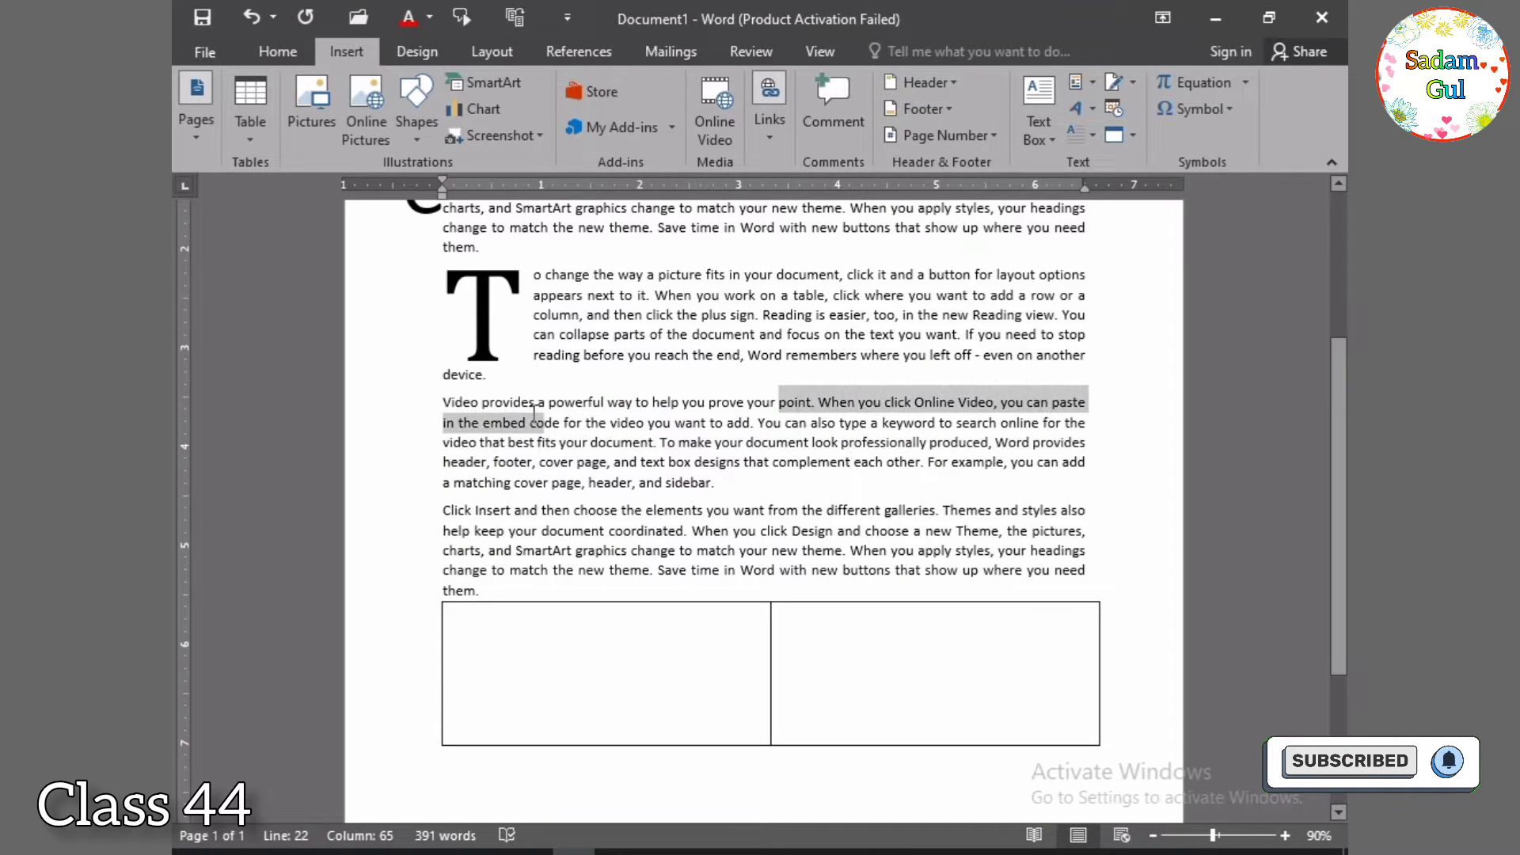
pyautogui.moveTo(565, 415); pyautogui.dragTo(565, 417)
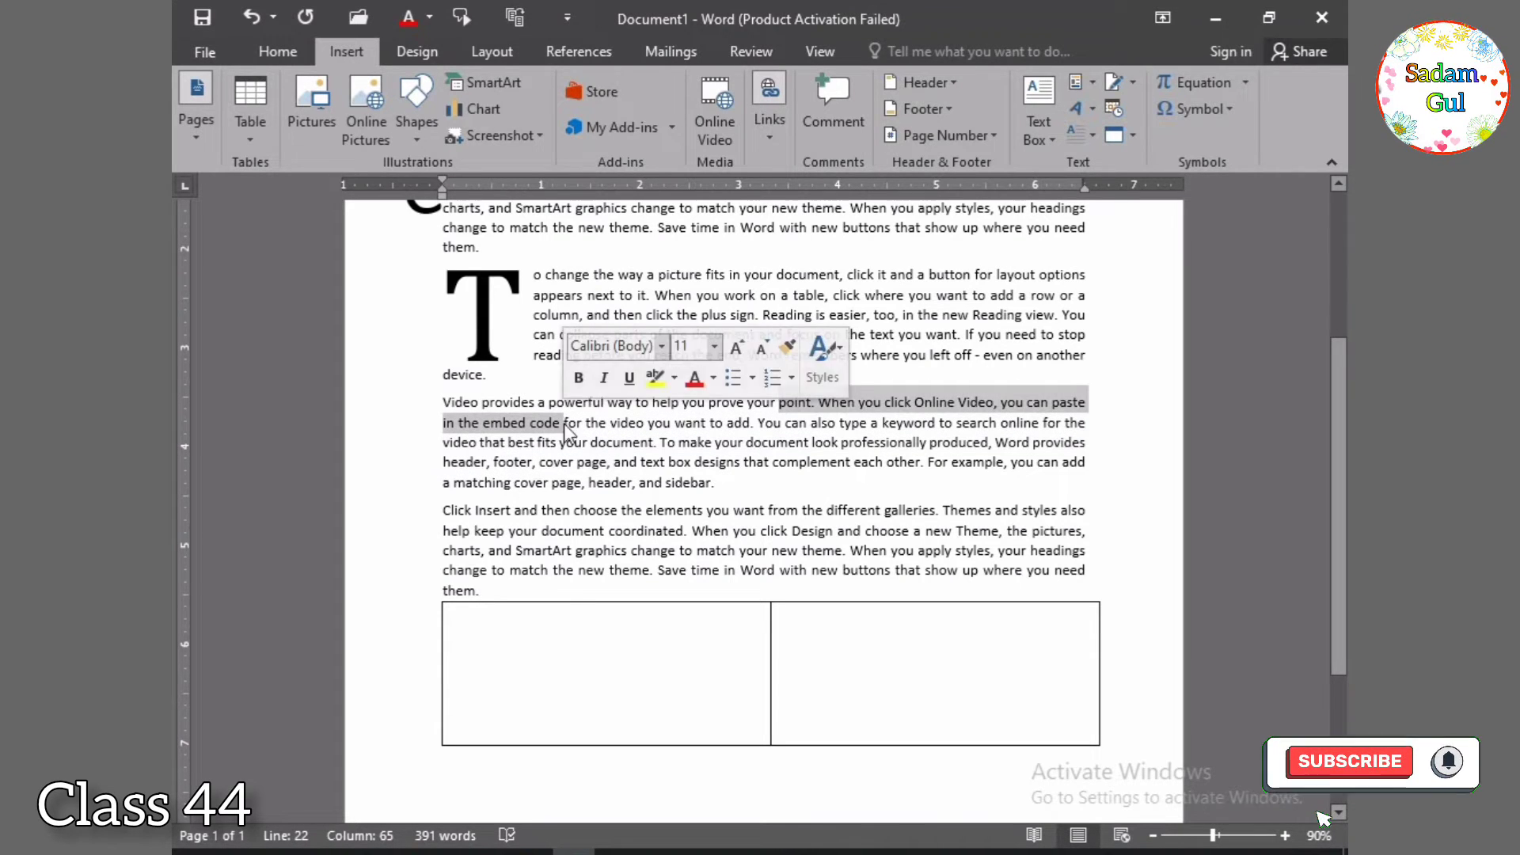
pyautogui.click(569, 639)
pyautogui.write('point. When you click Online Video, you can paste in the embed code')
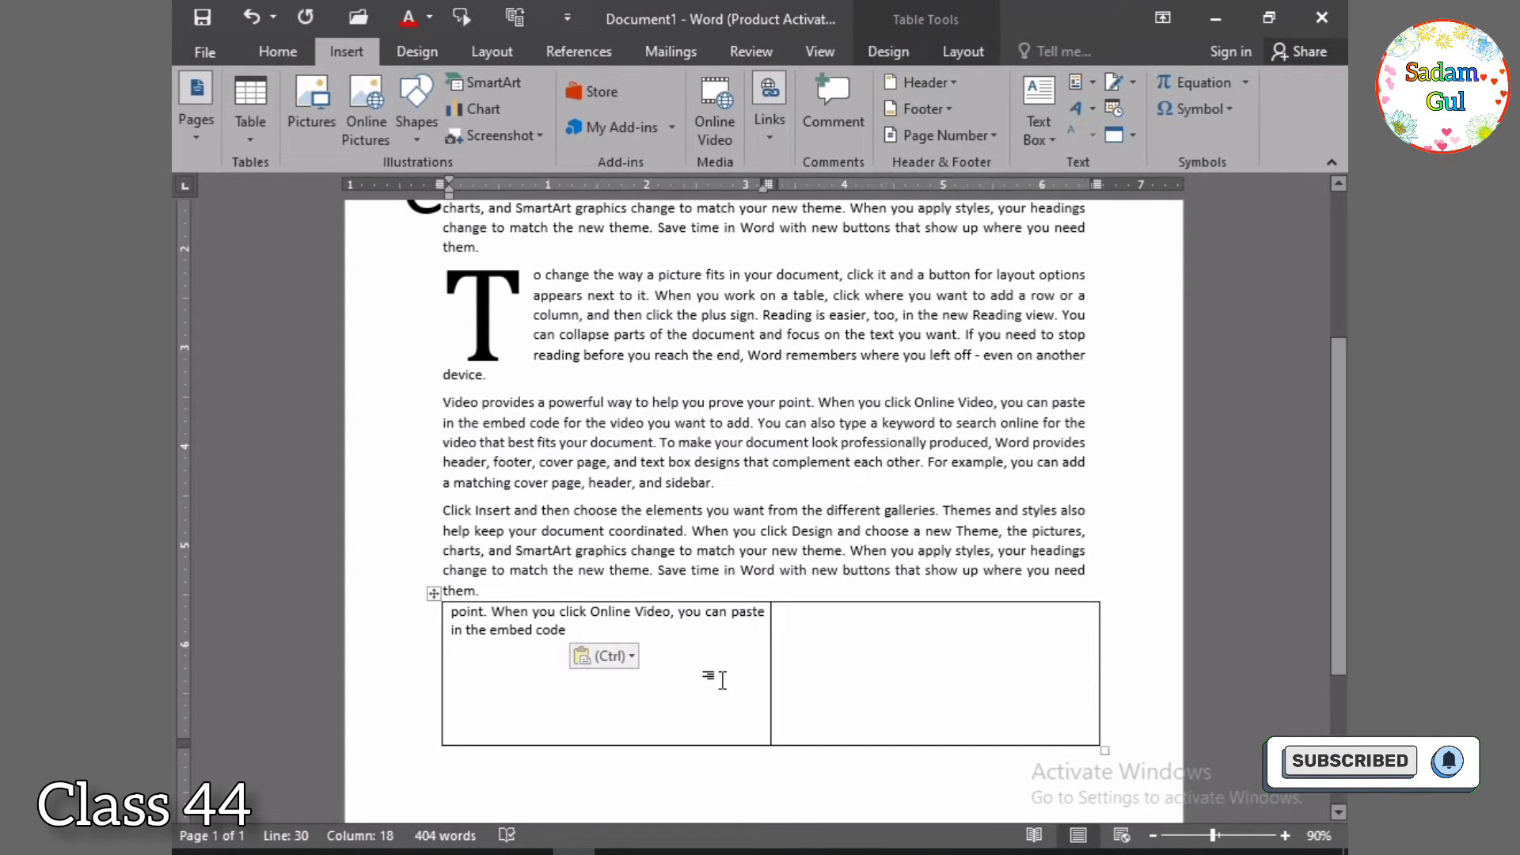
pyautogui.click(857, 660)
pyautogui.write('point. When you click Online Video, you can paste in the embed code')
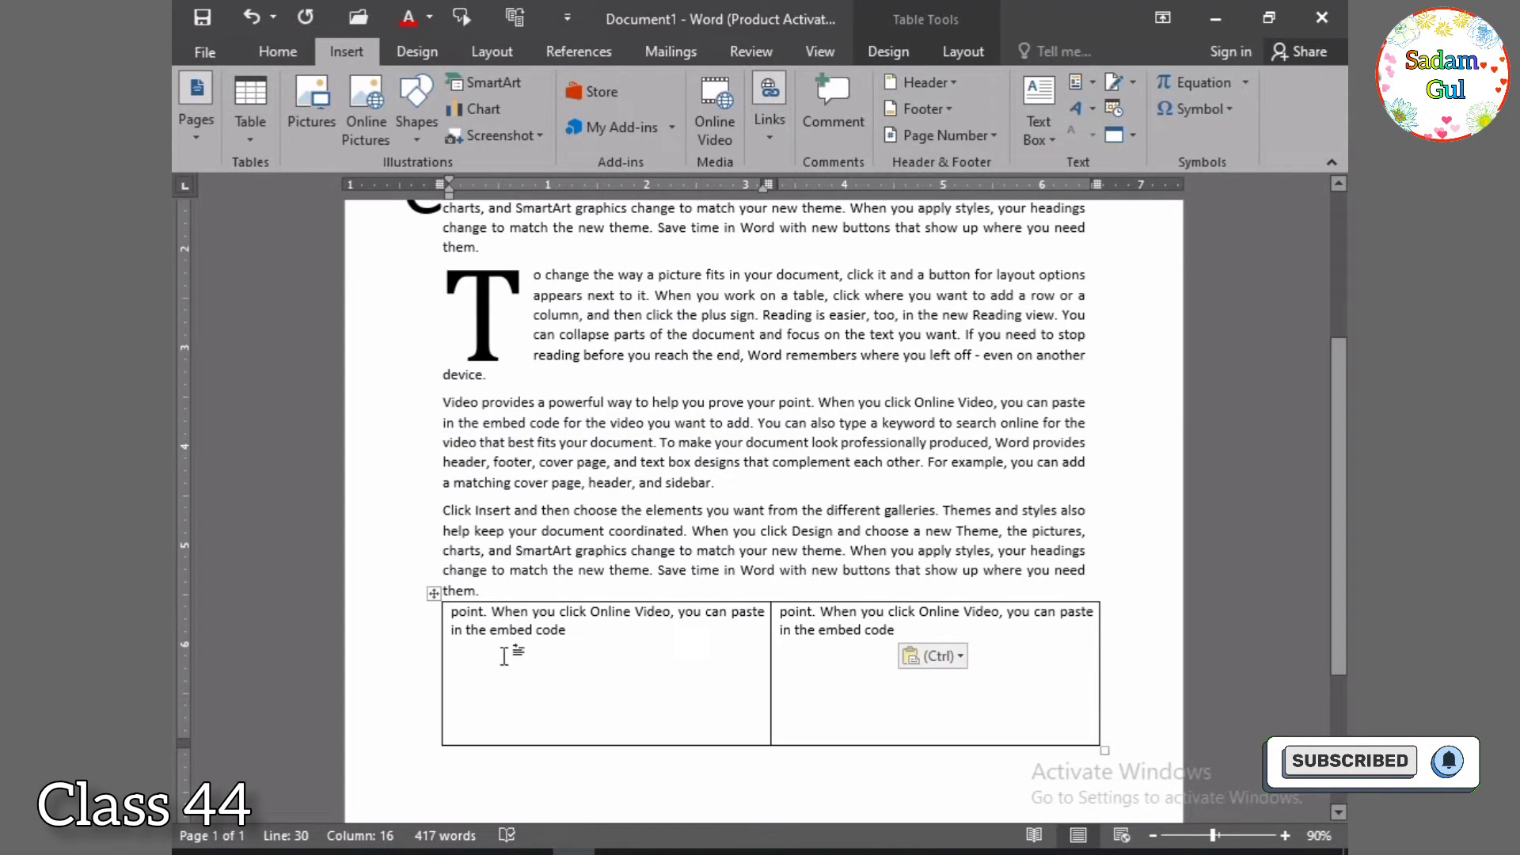
pyautogui.click(665, 479)
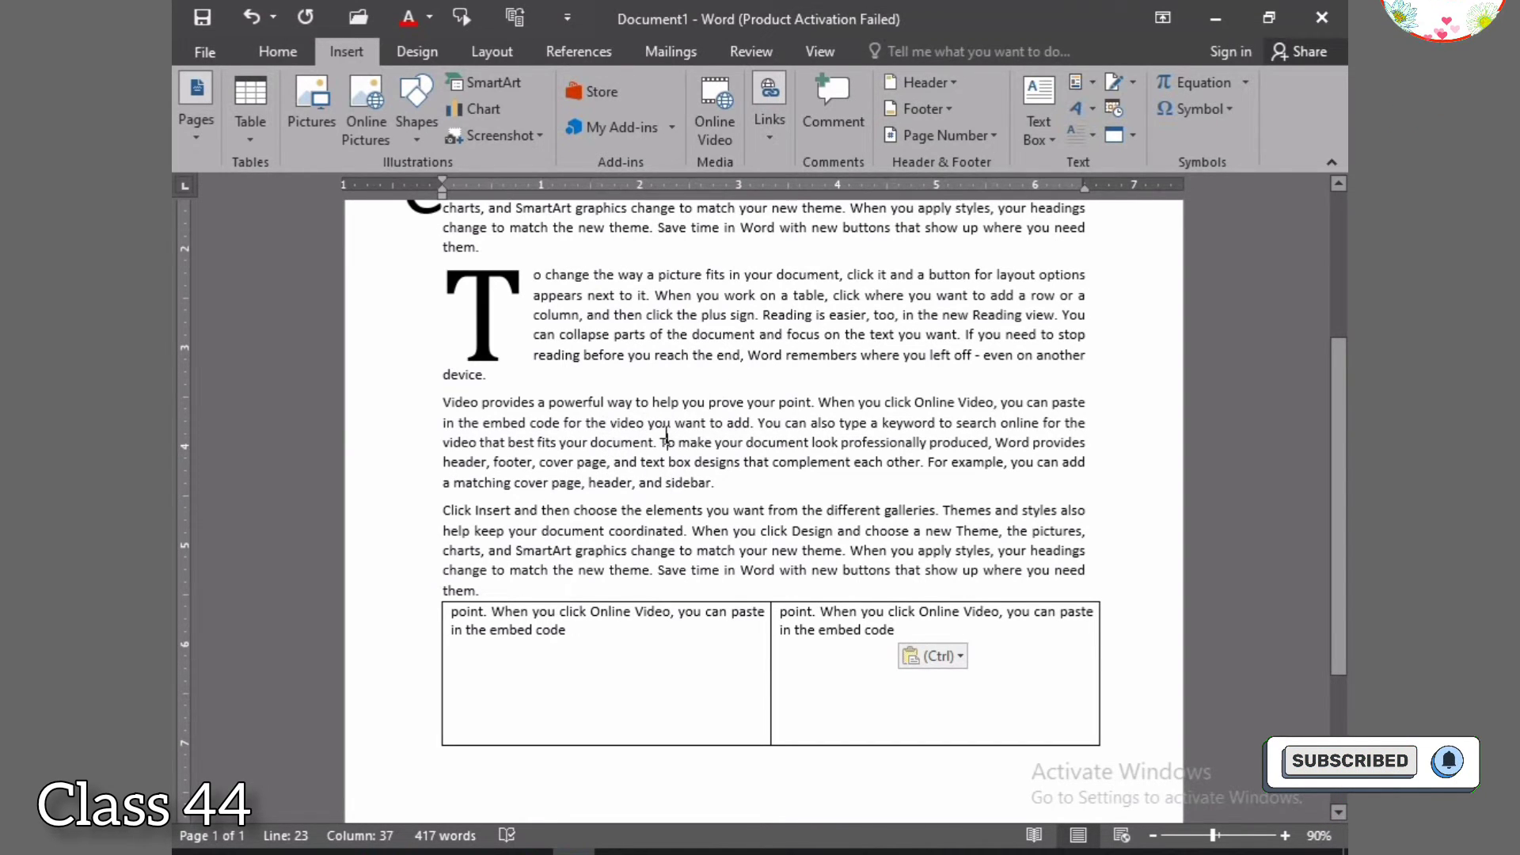
# - Zoom to 100% and place the caret just before 'To make your document'
pyautogui.click(1285, 836)
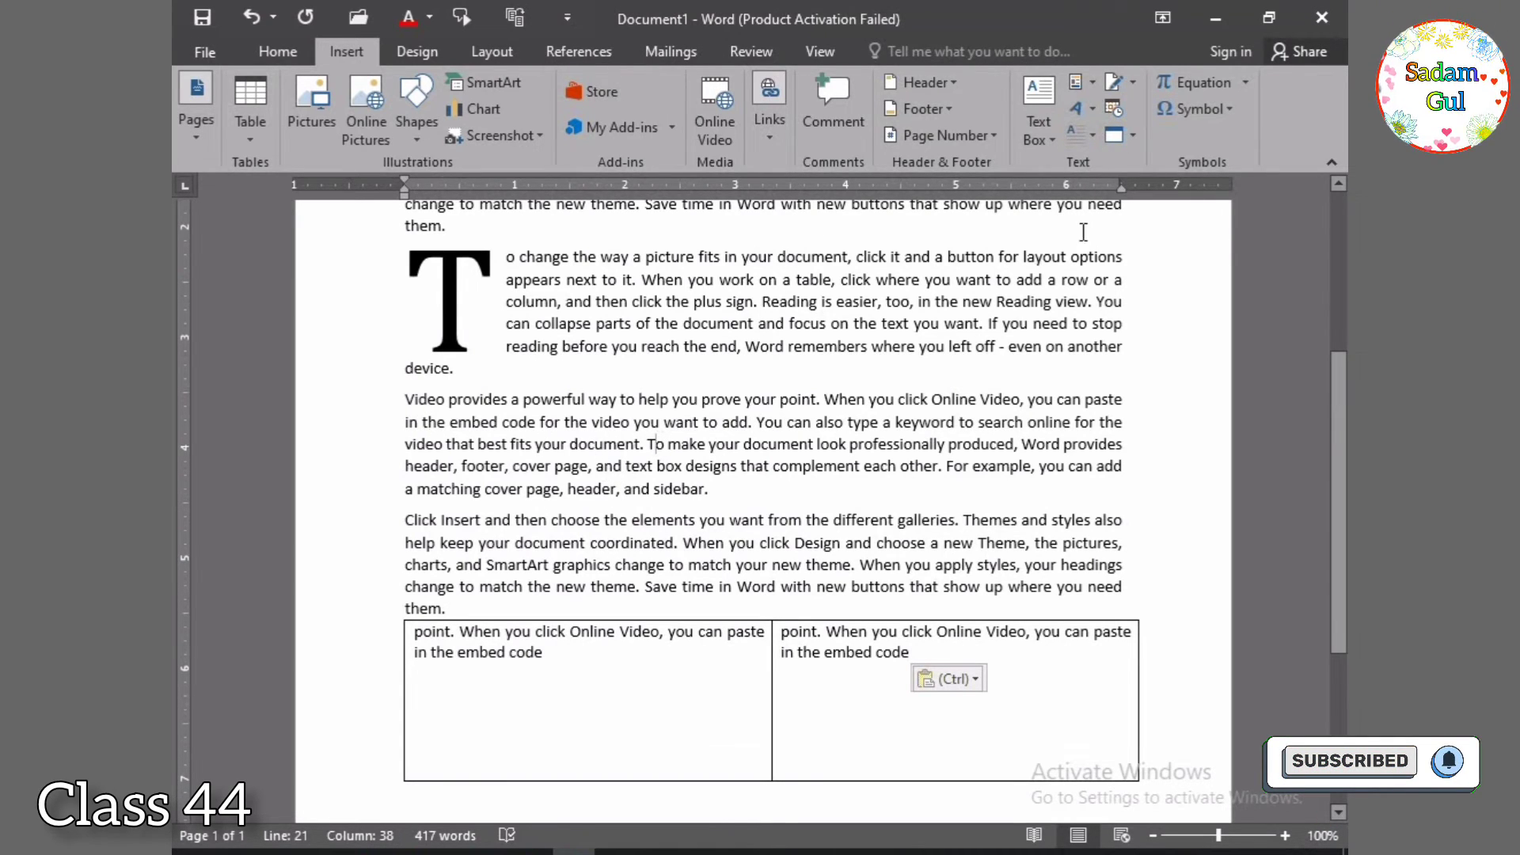
pyautogui.click(1093, 134)
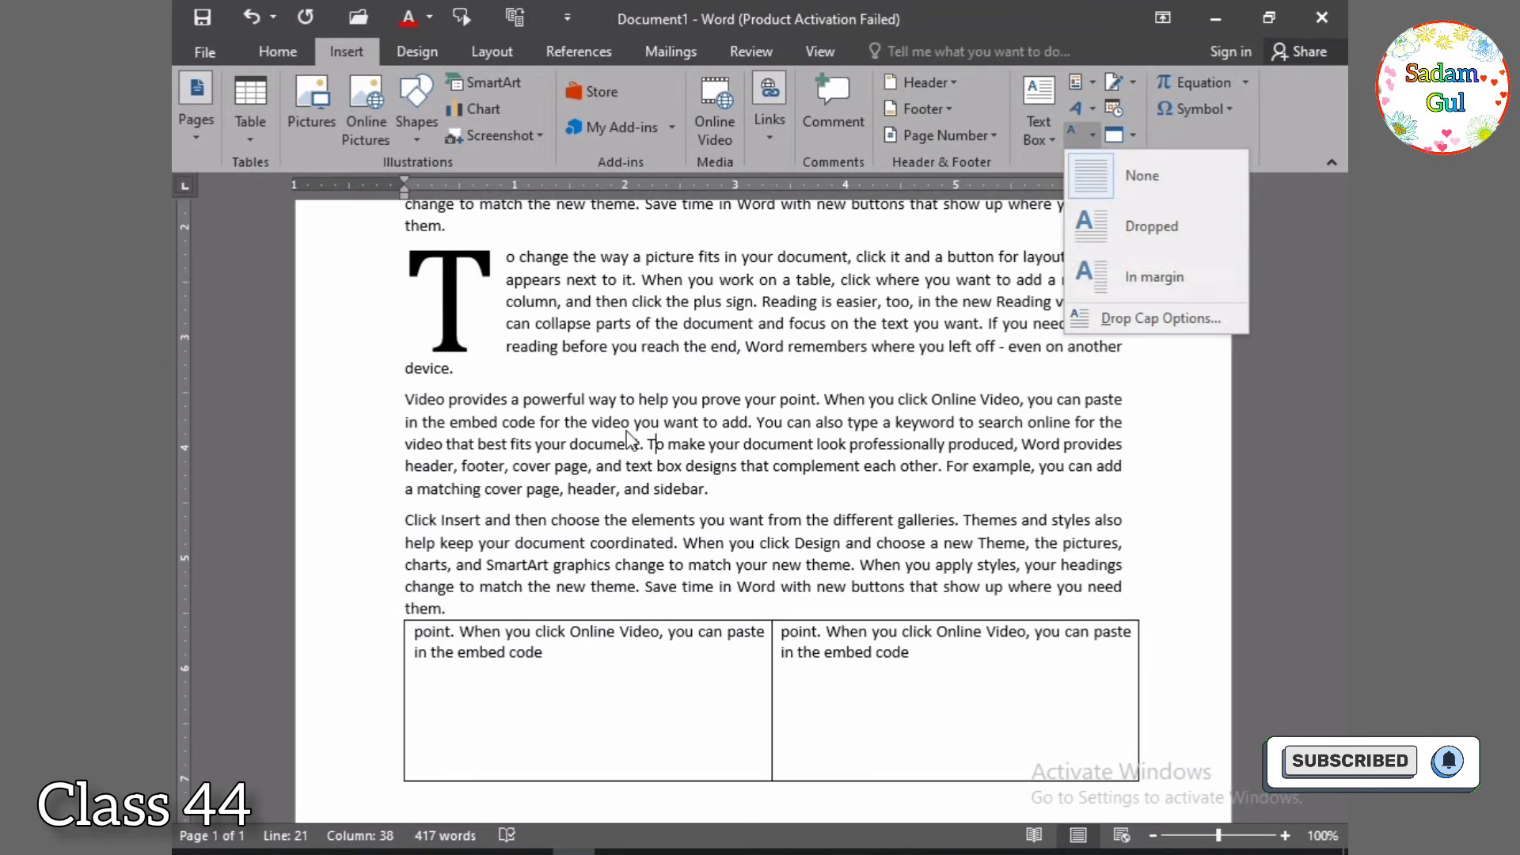
pyautogui.click(662, 463)
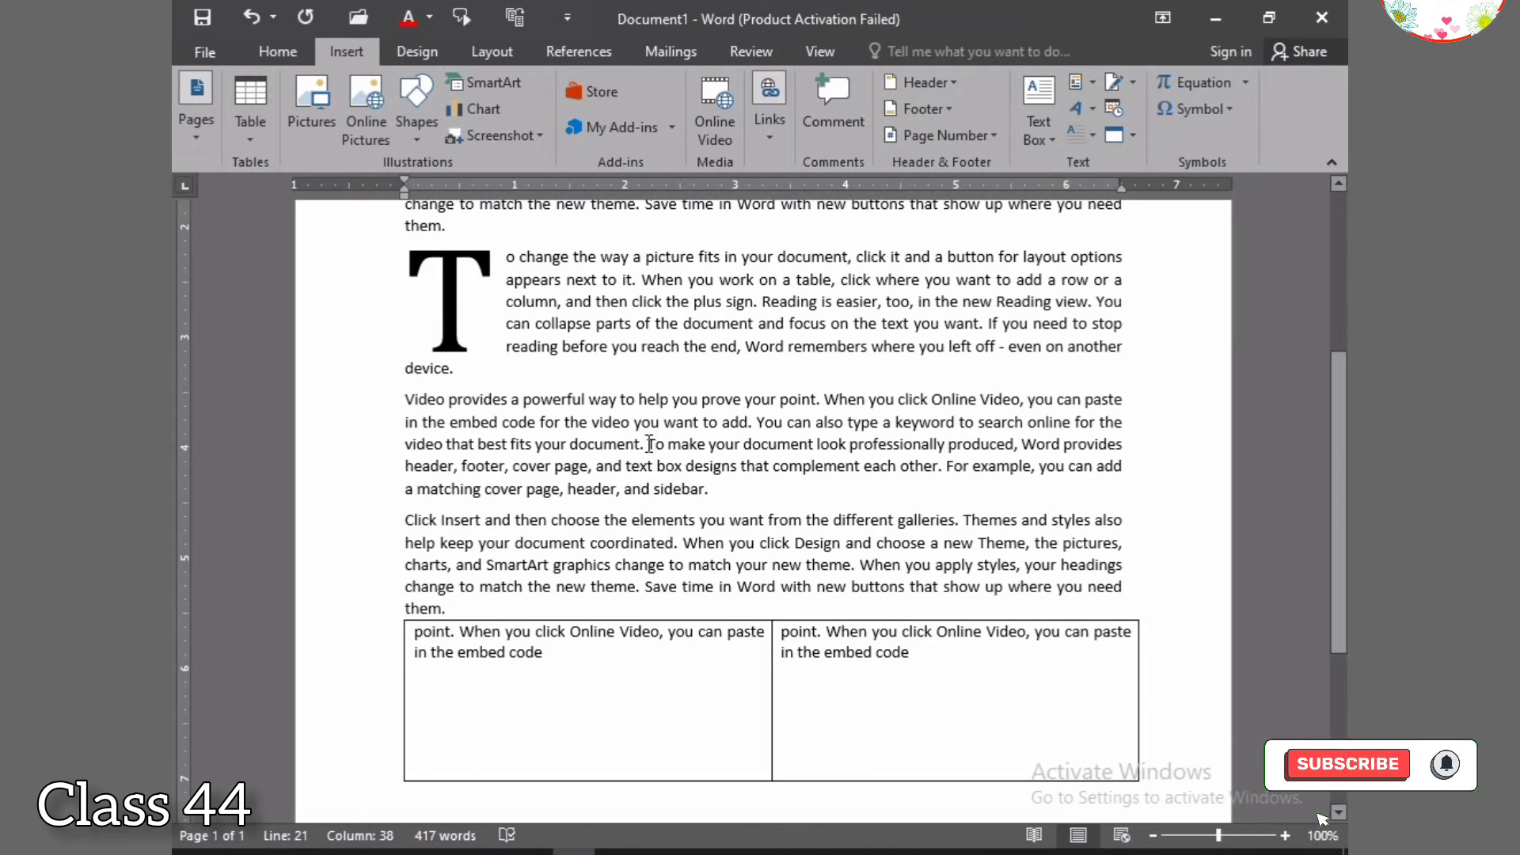
pyautogui.press('Left')
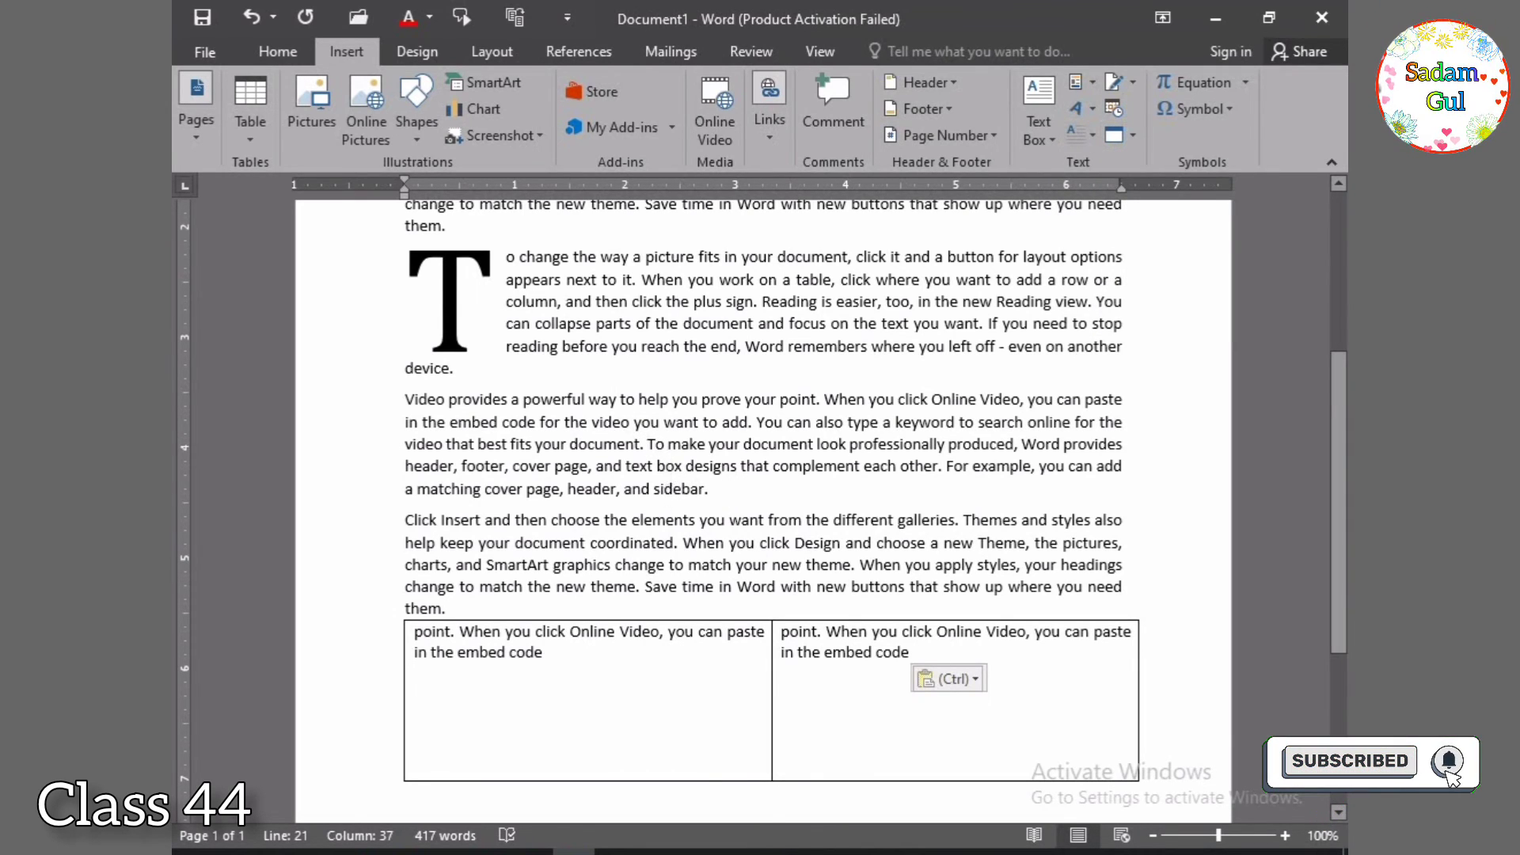
# - Split 'To make your document' into a new paragraph with a dropped capital T
pyautogui.press('Return')
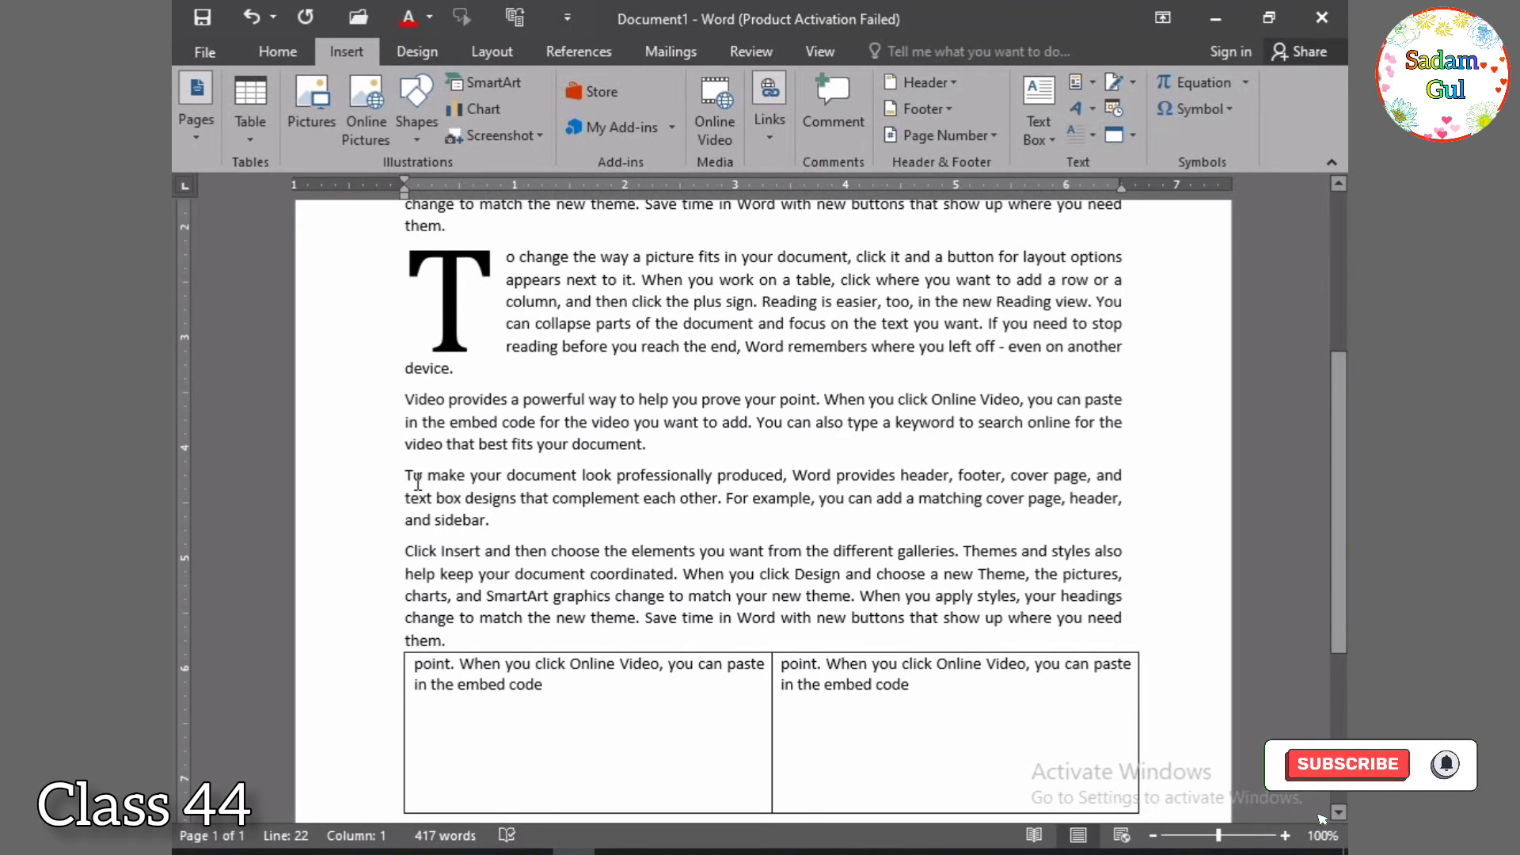
pyautogui.click(1096, 132)
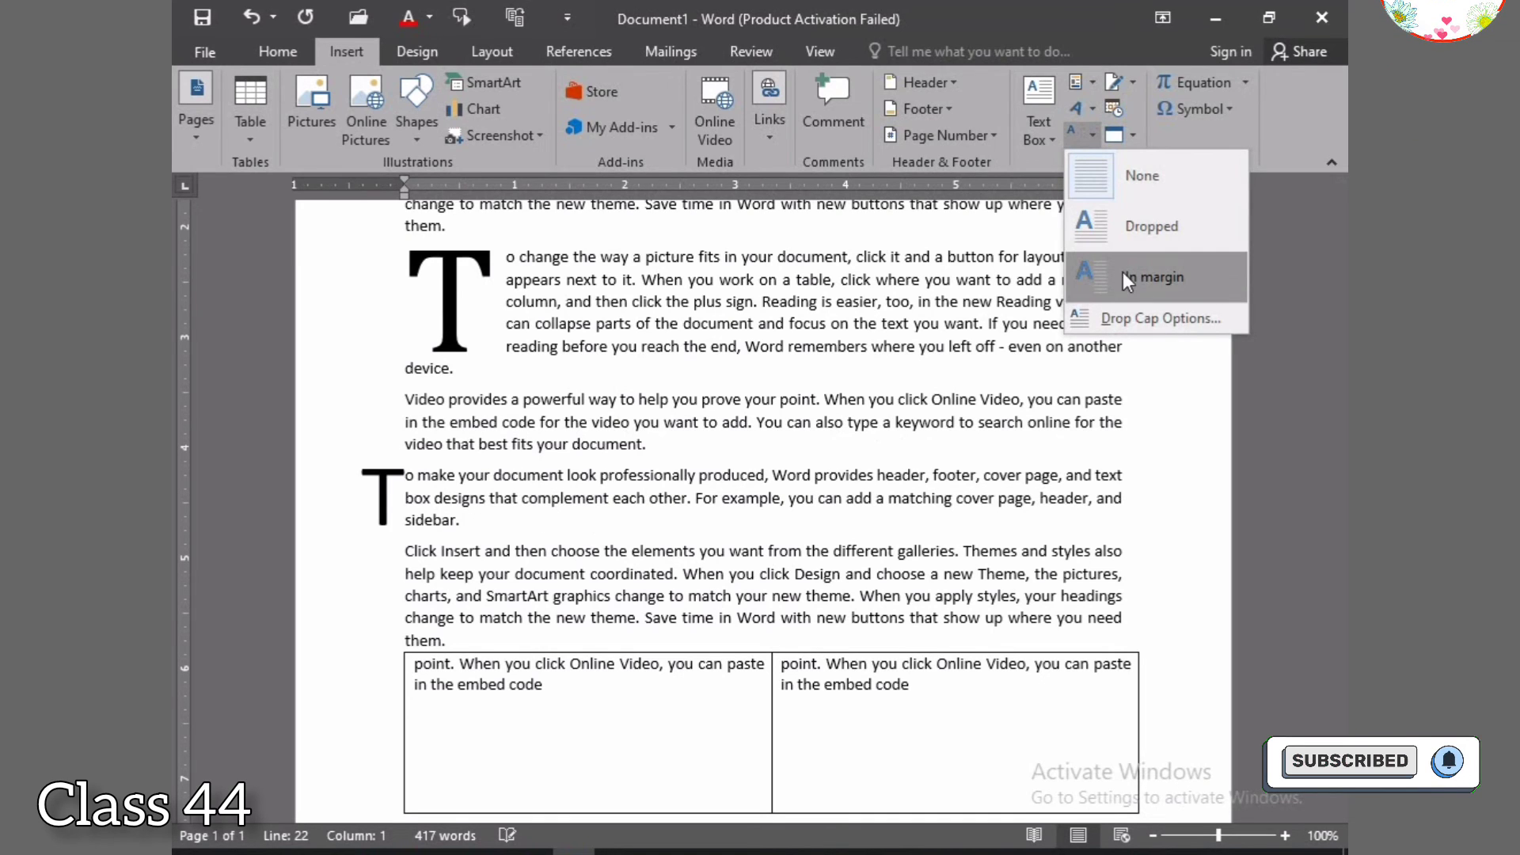
pyautogui.click(1121, 229)
pyautogui.click(426, 487)
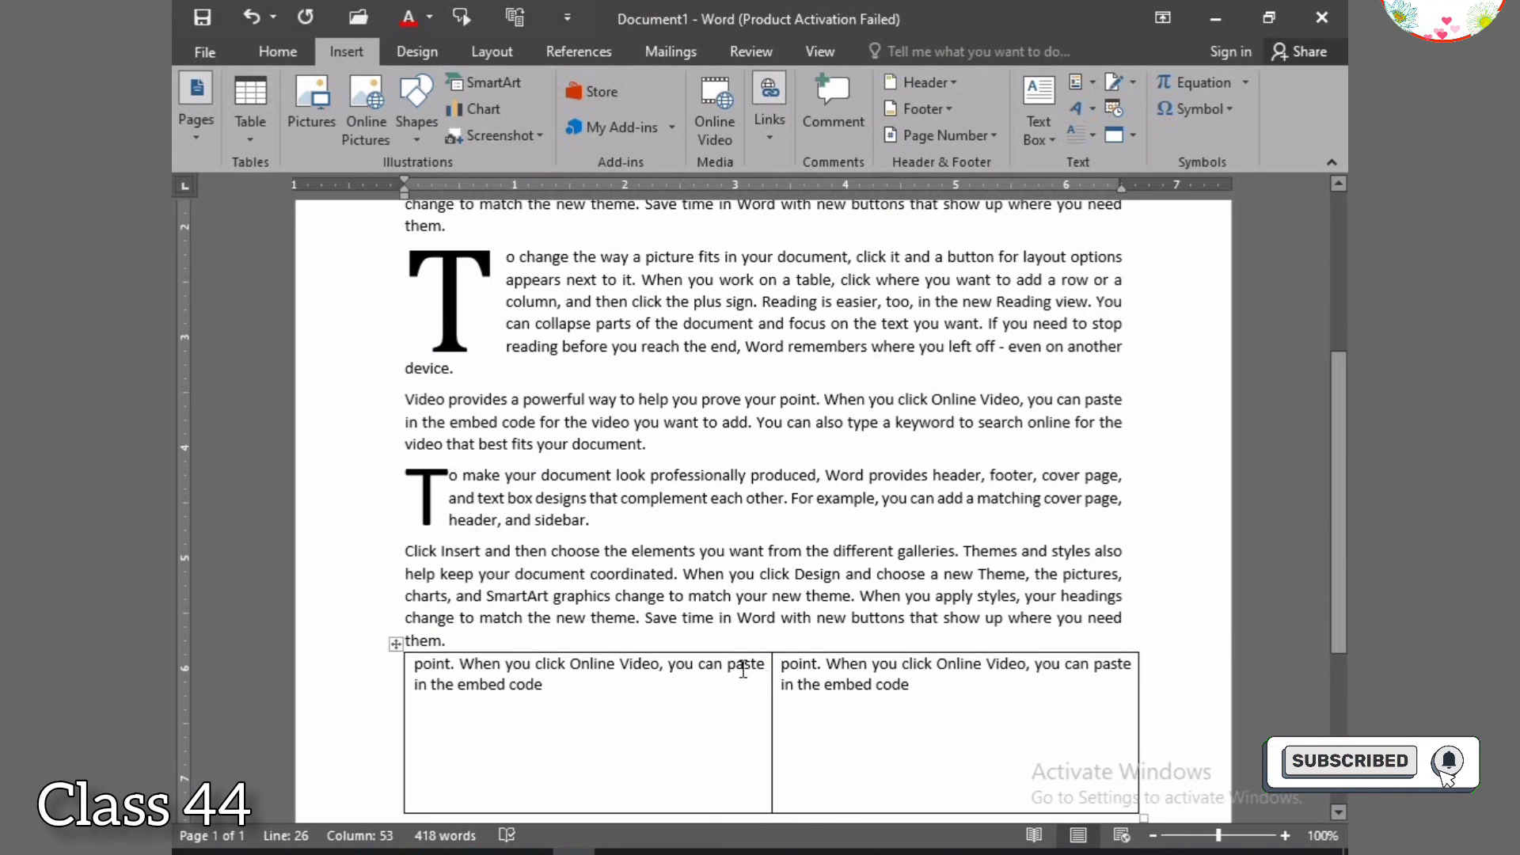
pyautogui.click(419, 495)
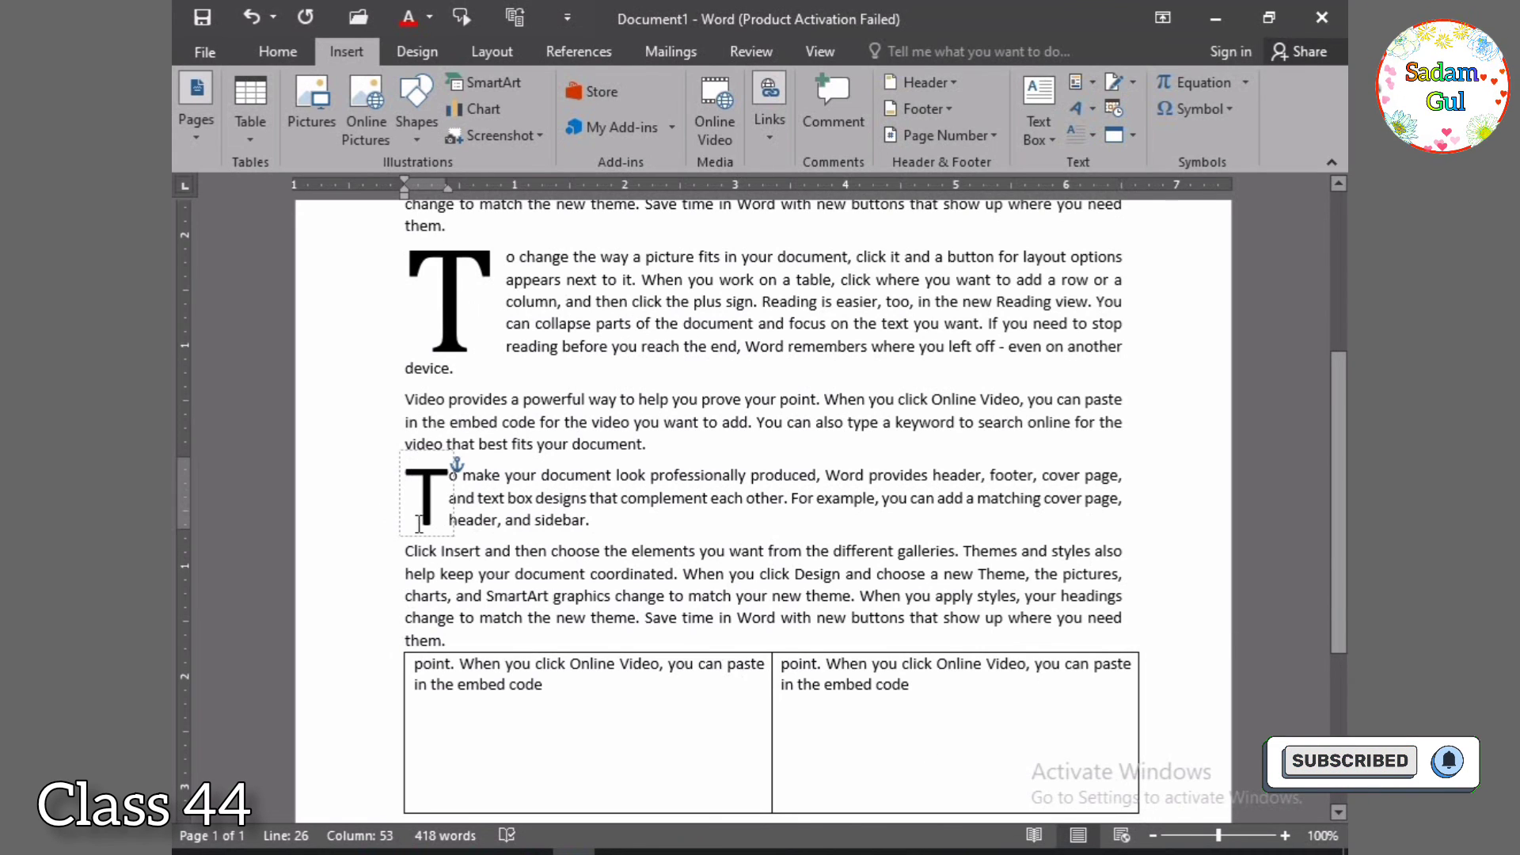
pyautogui.click(352, 530)
pyautogui.click(760, 467)
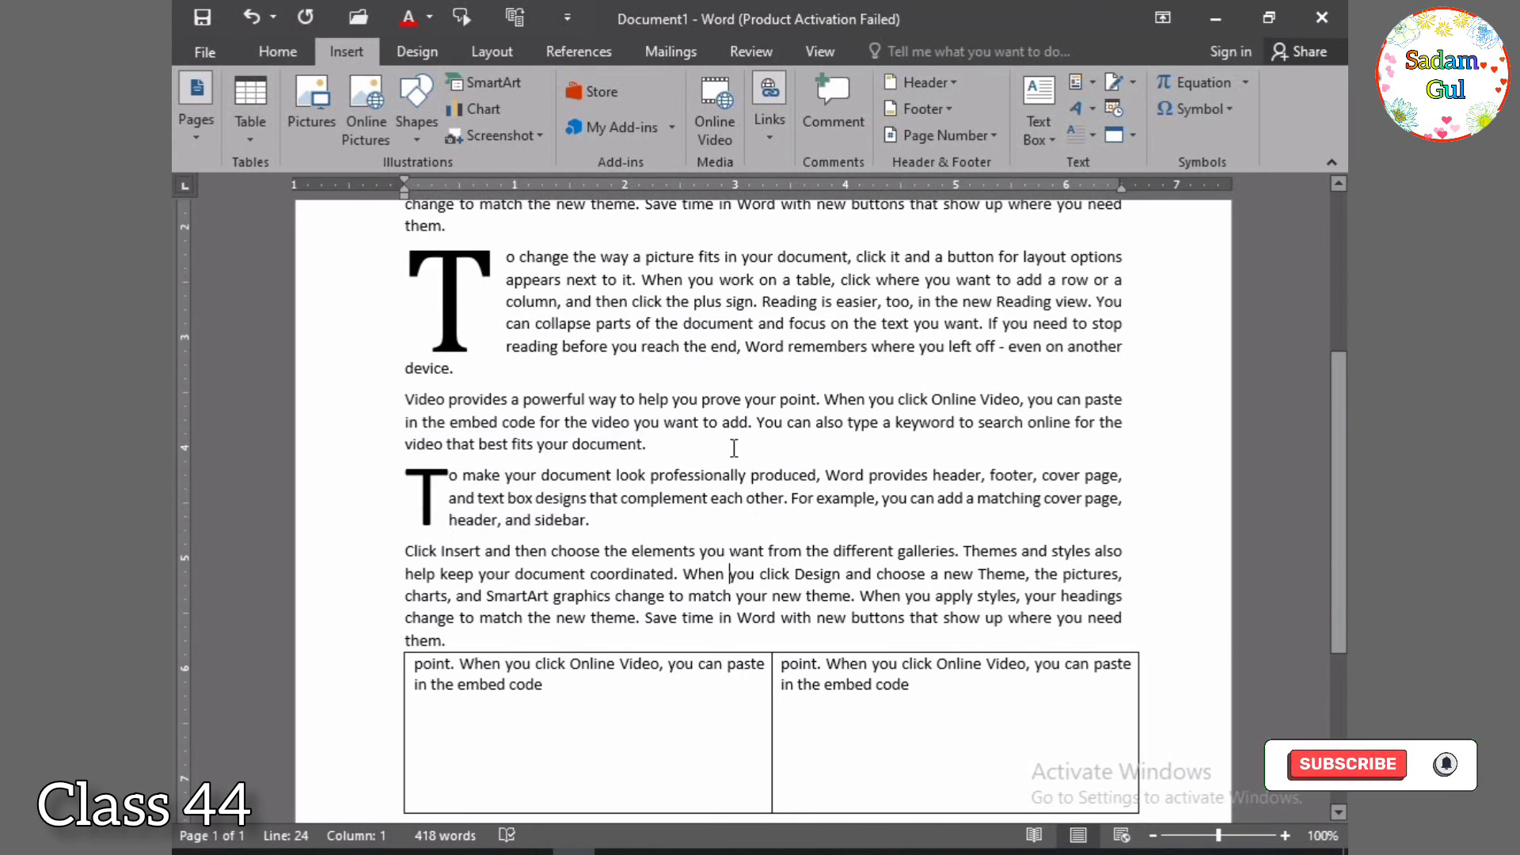